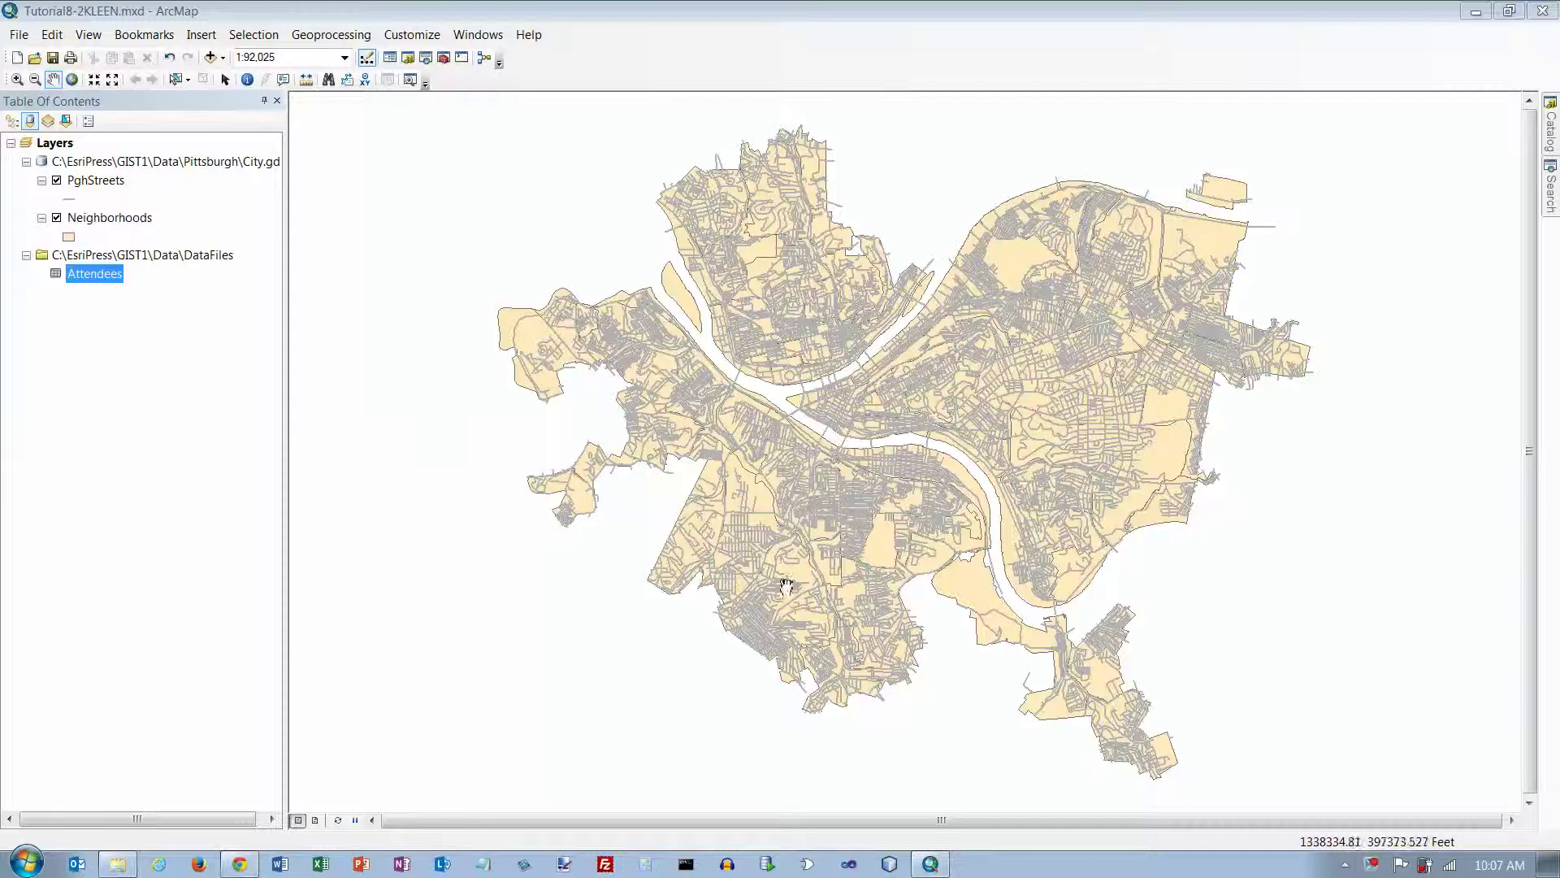
Step: Slide out the Catalog window beside the Pittsburgh map
click(1552, 130)
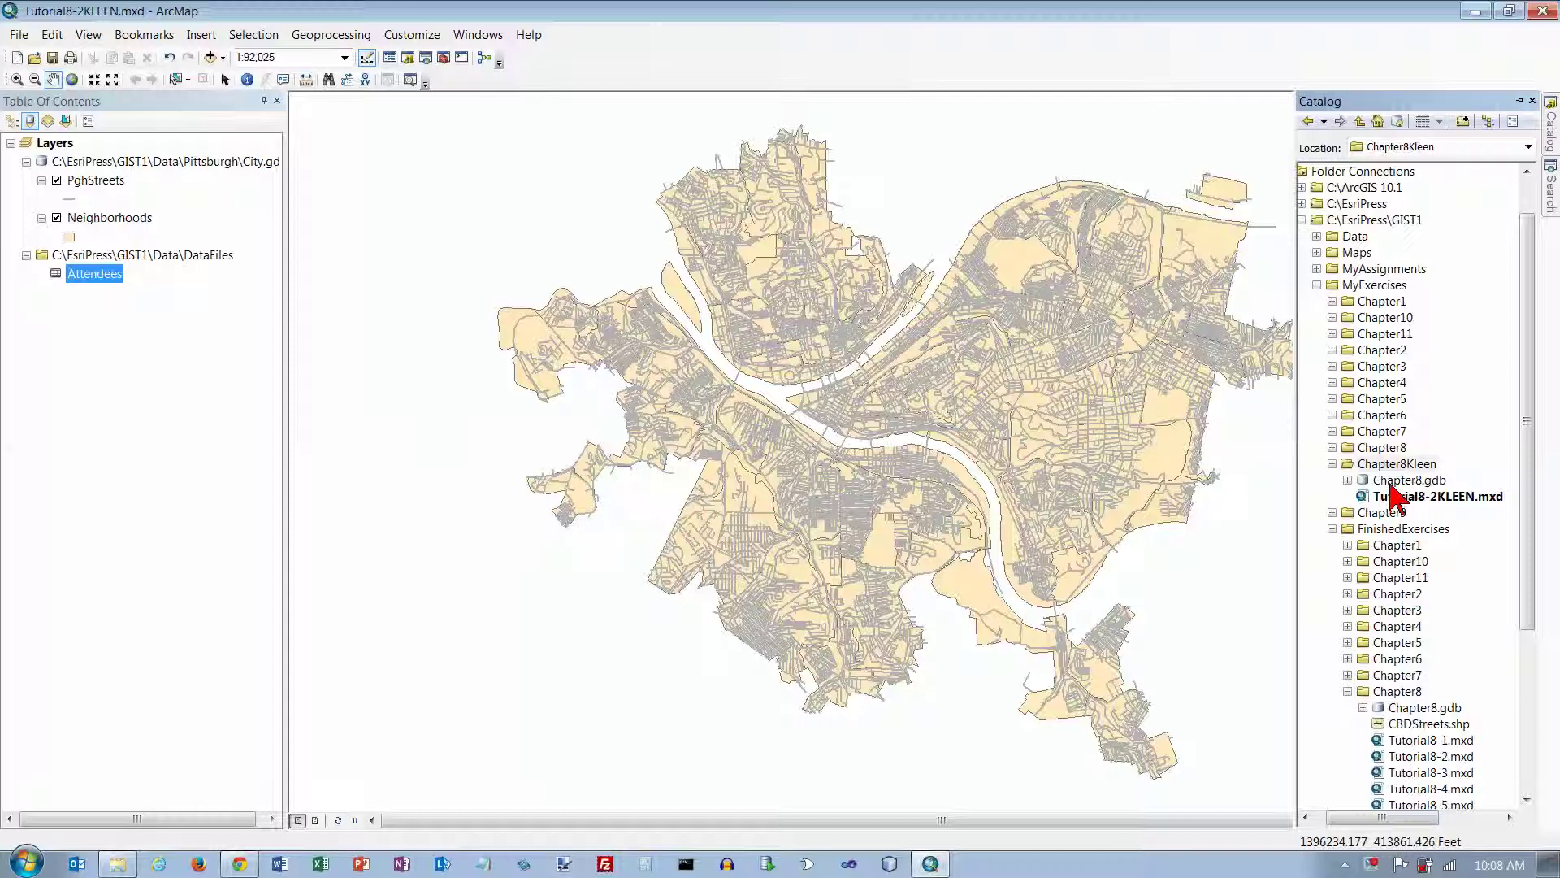
Step: Browse to Chapter8Kleen > Chapter8.gdb and open the PghStreets locator's properties
click(1332, 530)
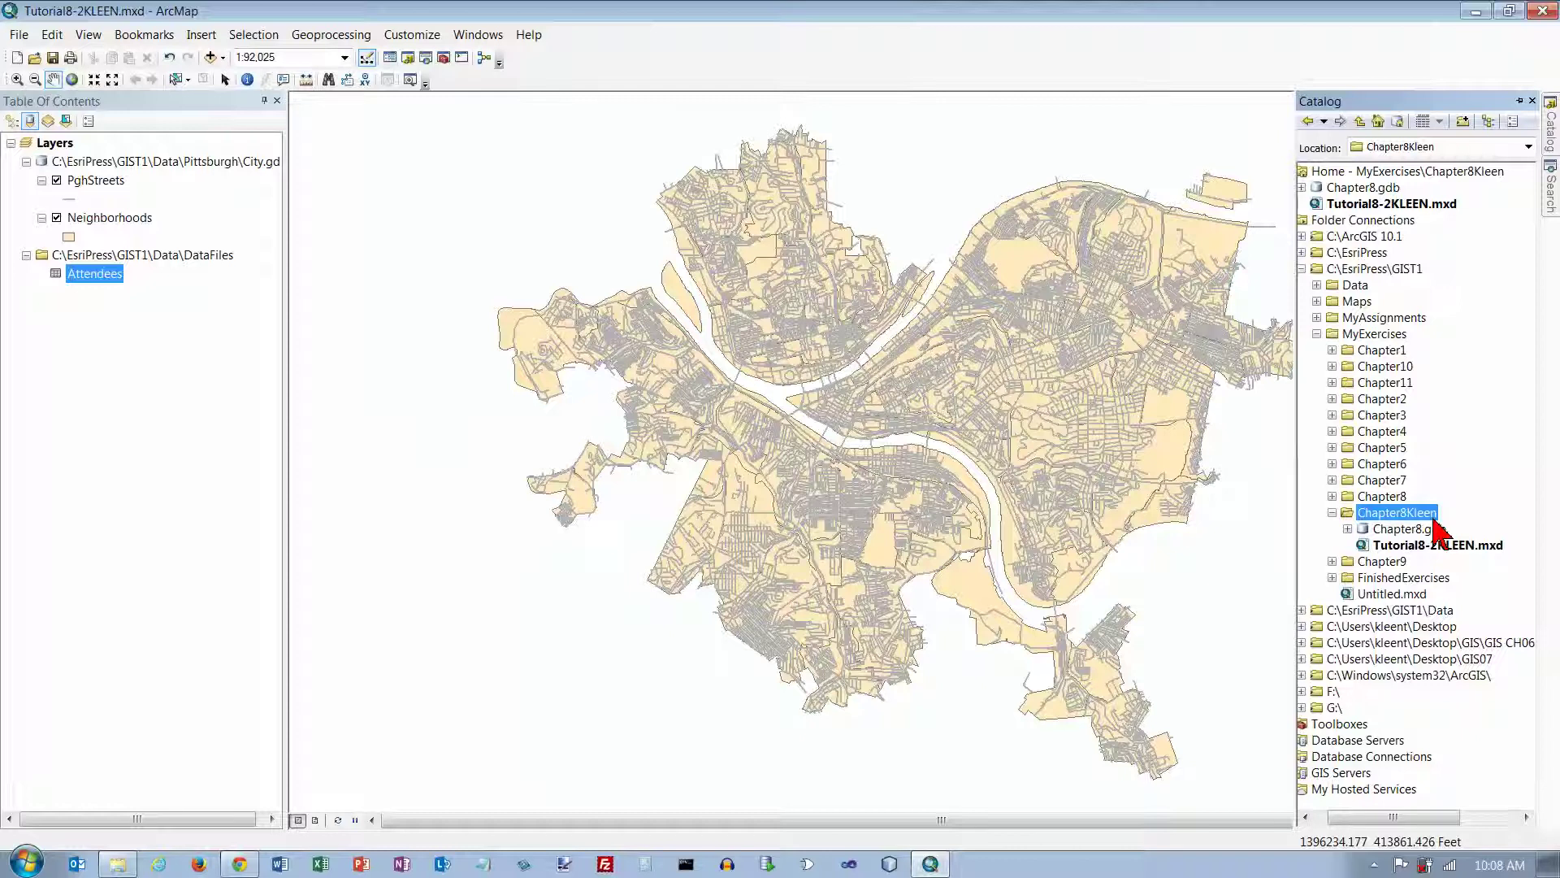
click(1347, 529)
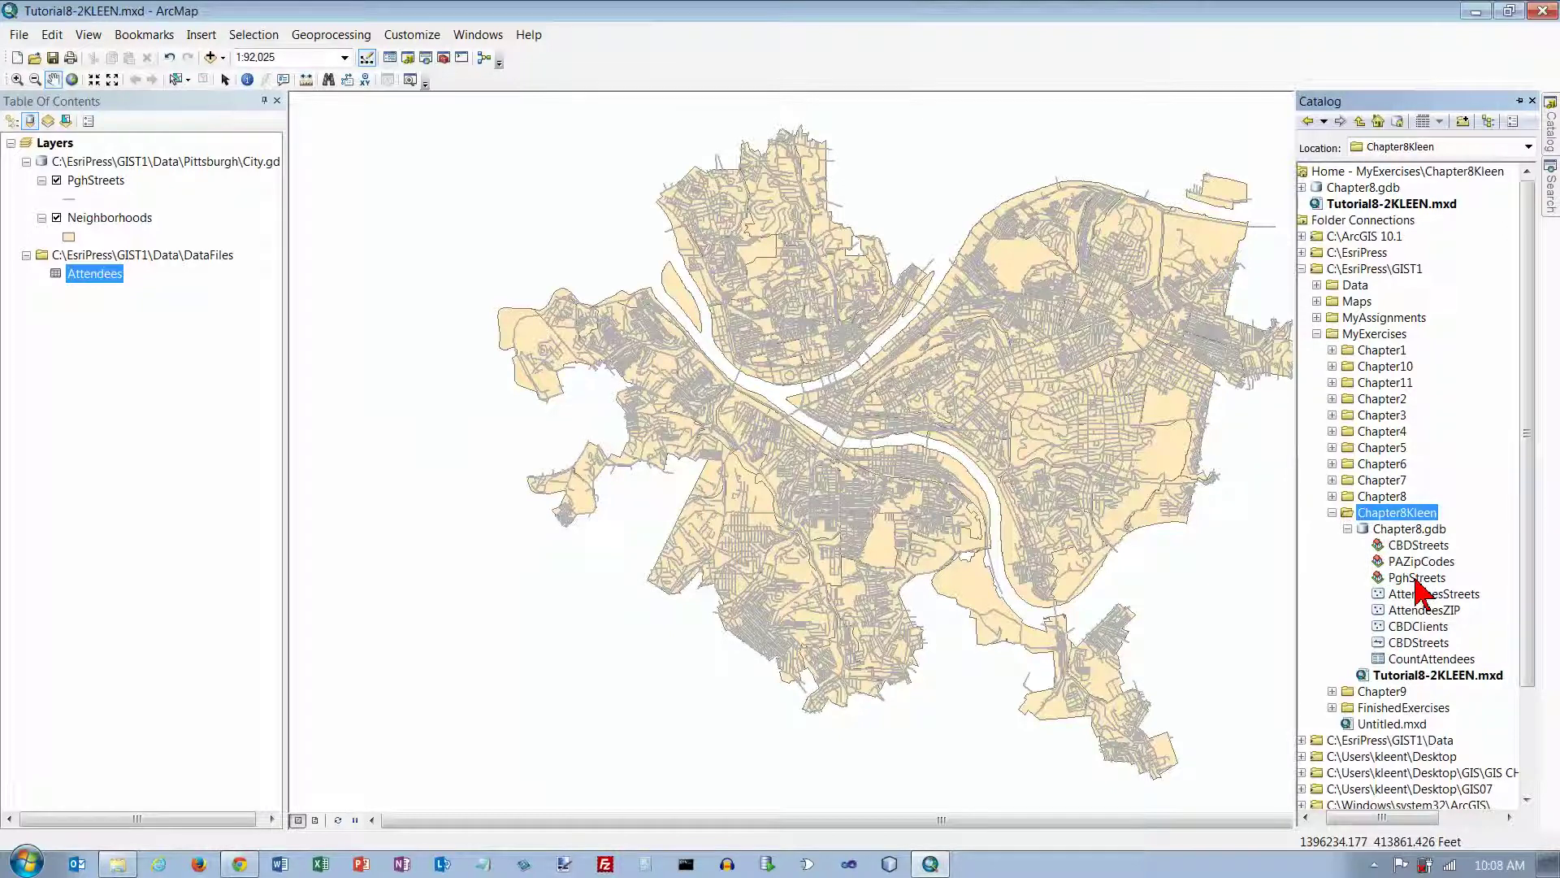
click(1417, 578)
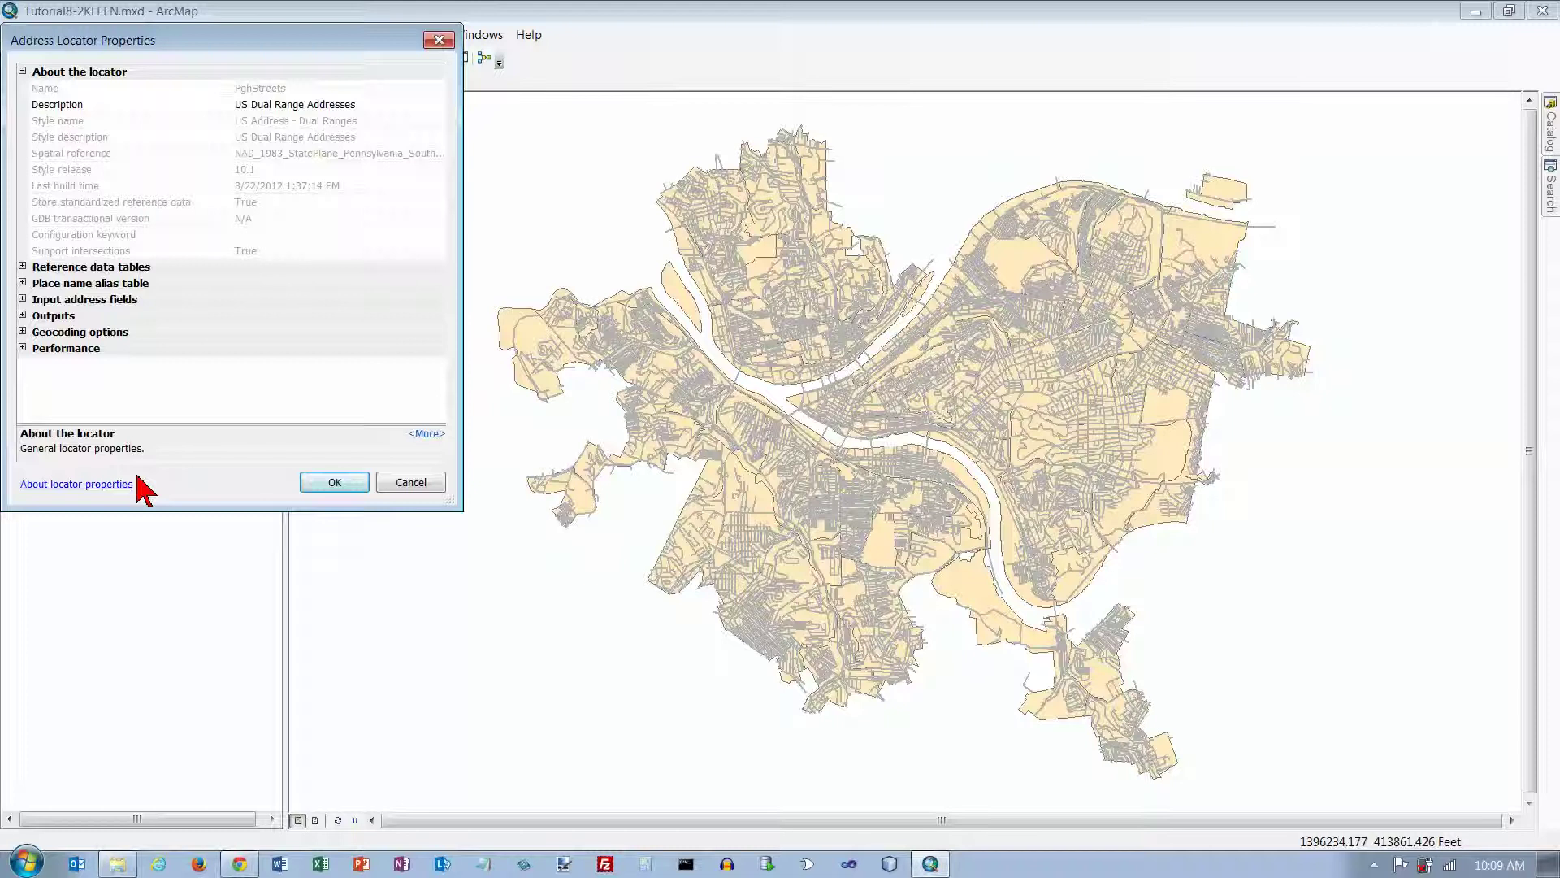
Step: Review the PghStreets locator's reference, input, output, geocoding (min score 85) and performance settings, then accept
drag(161, 48, 443, 94)
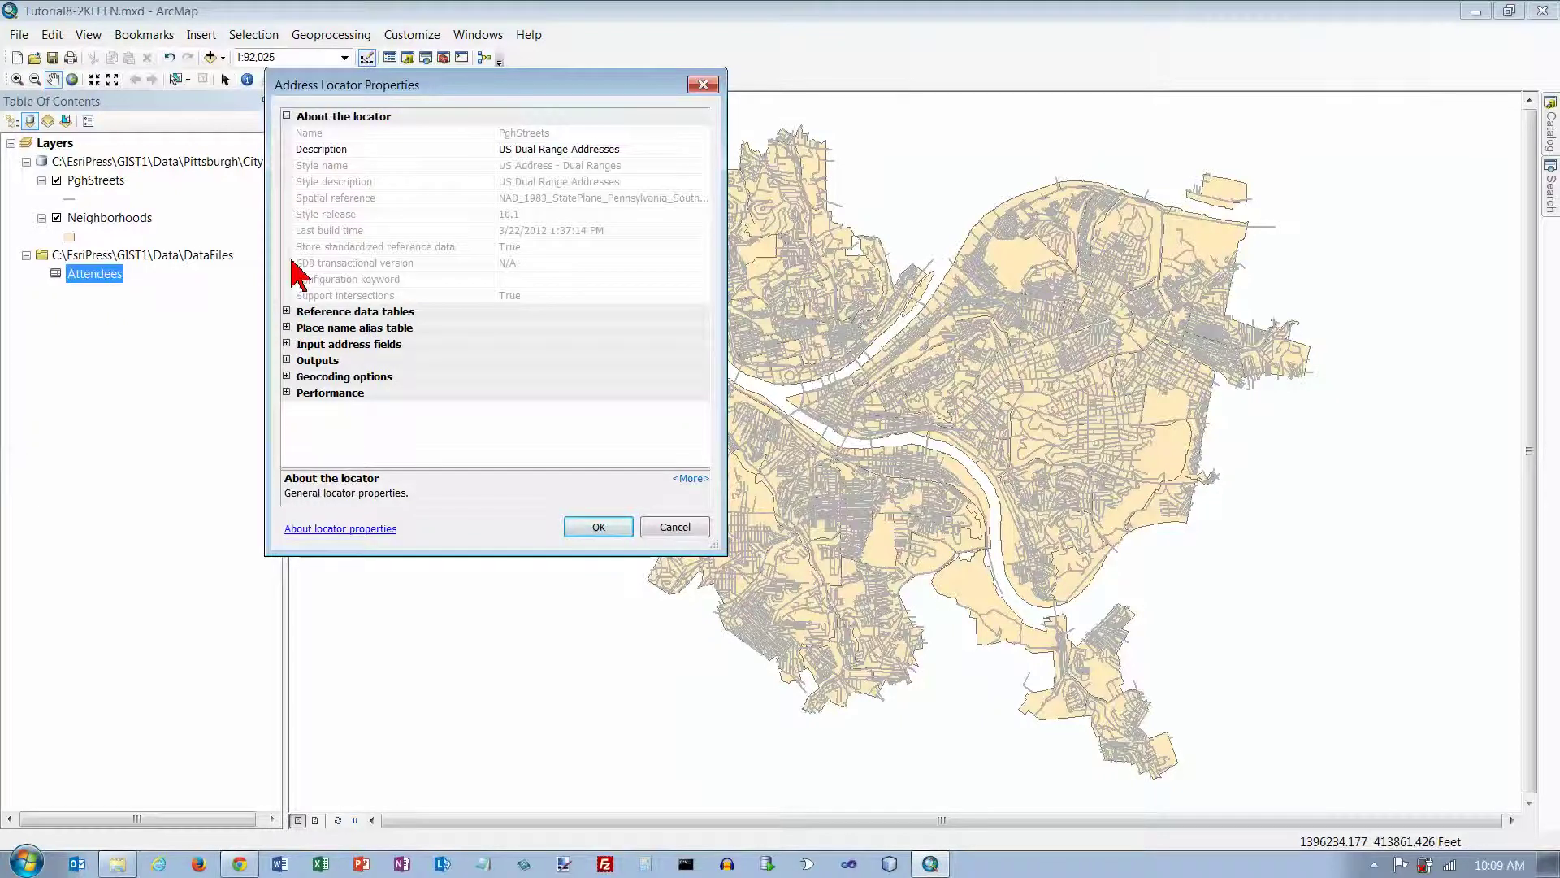
click(287, 312)
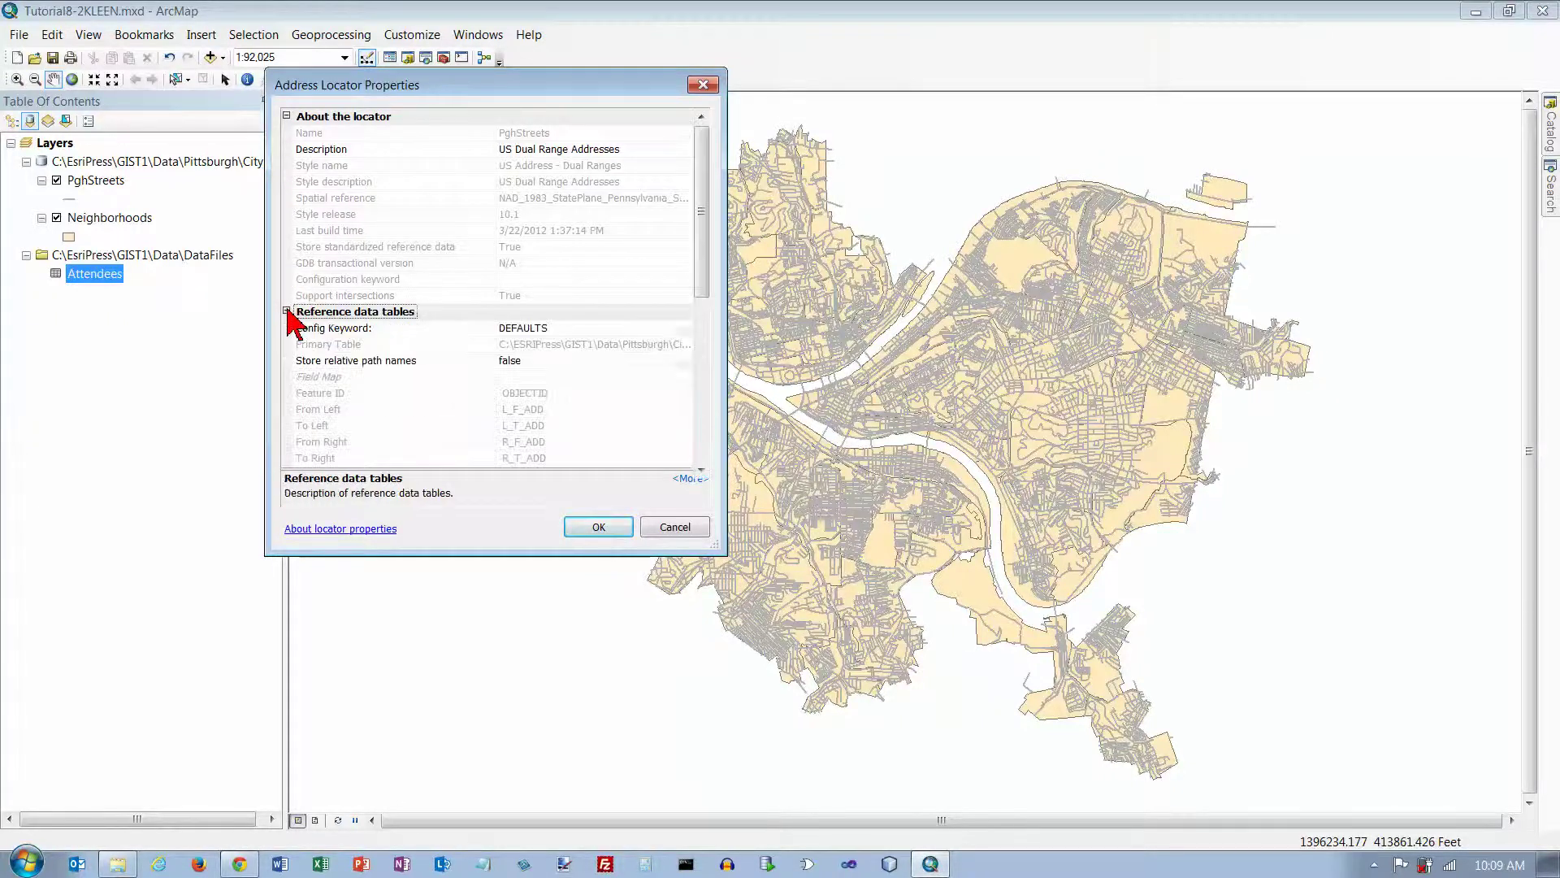
scroll(707, 395, down, 7)
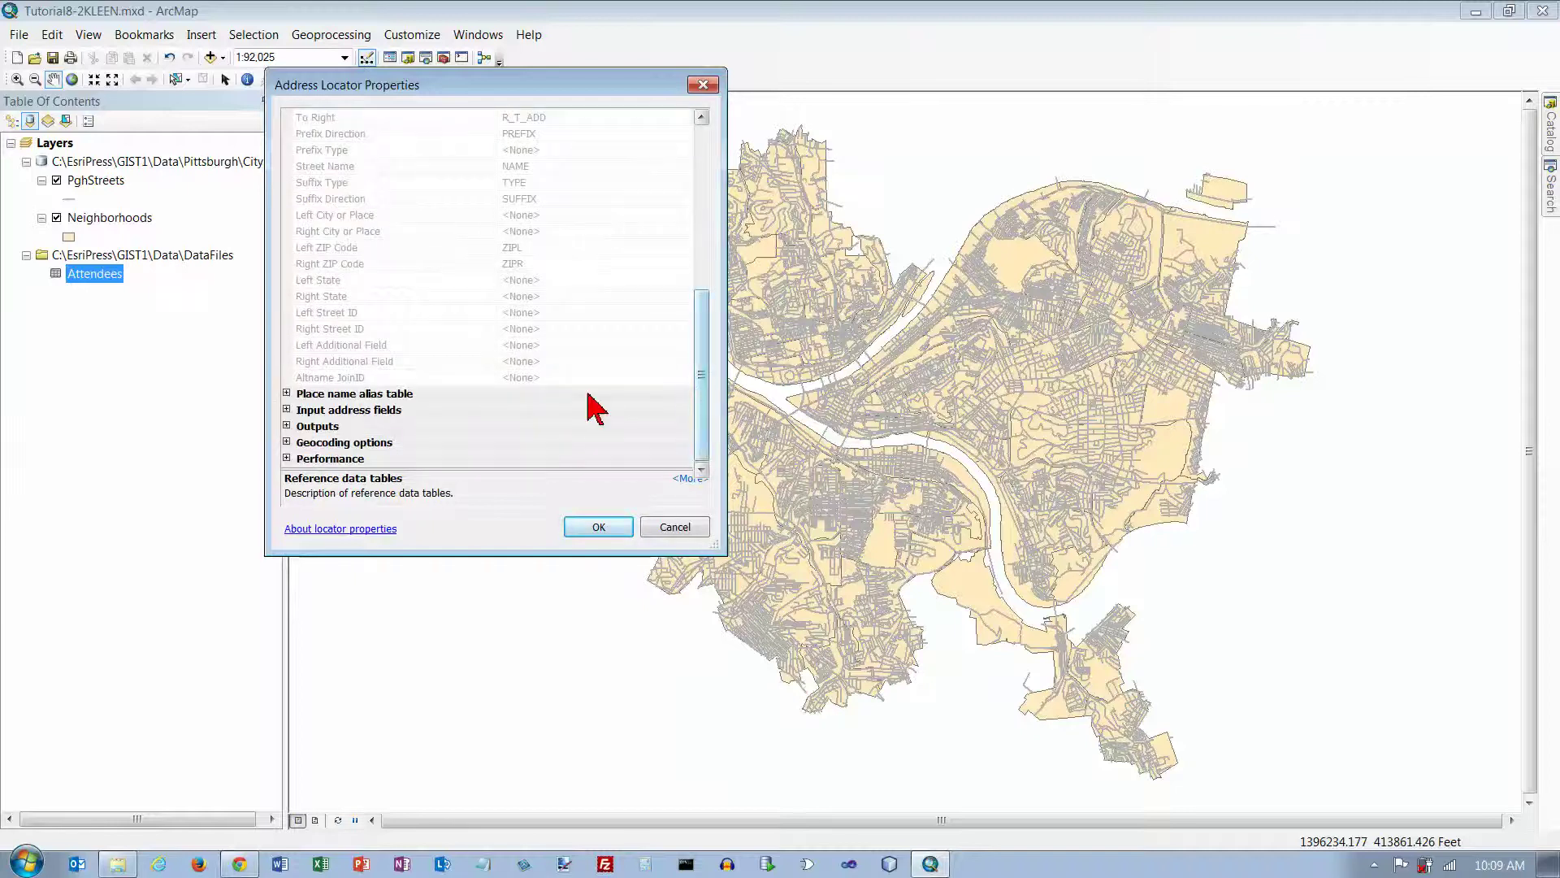
click(287, 394)
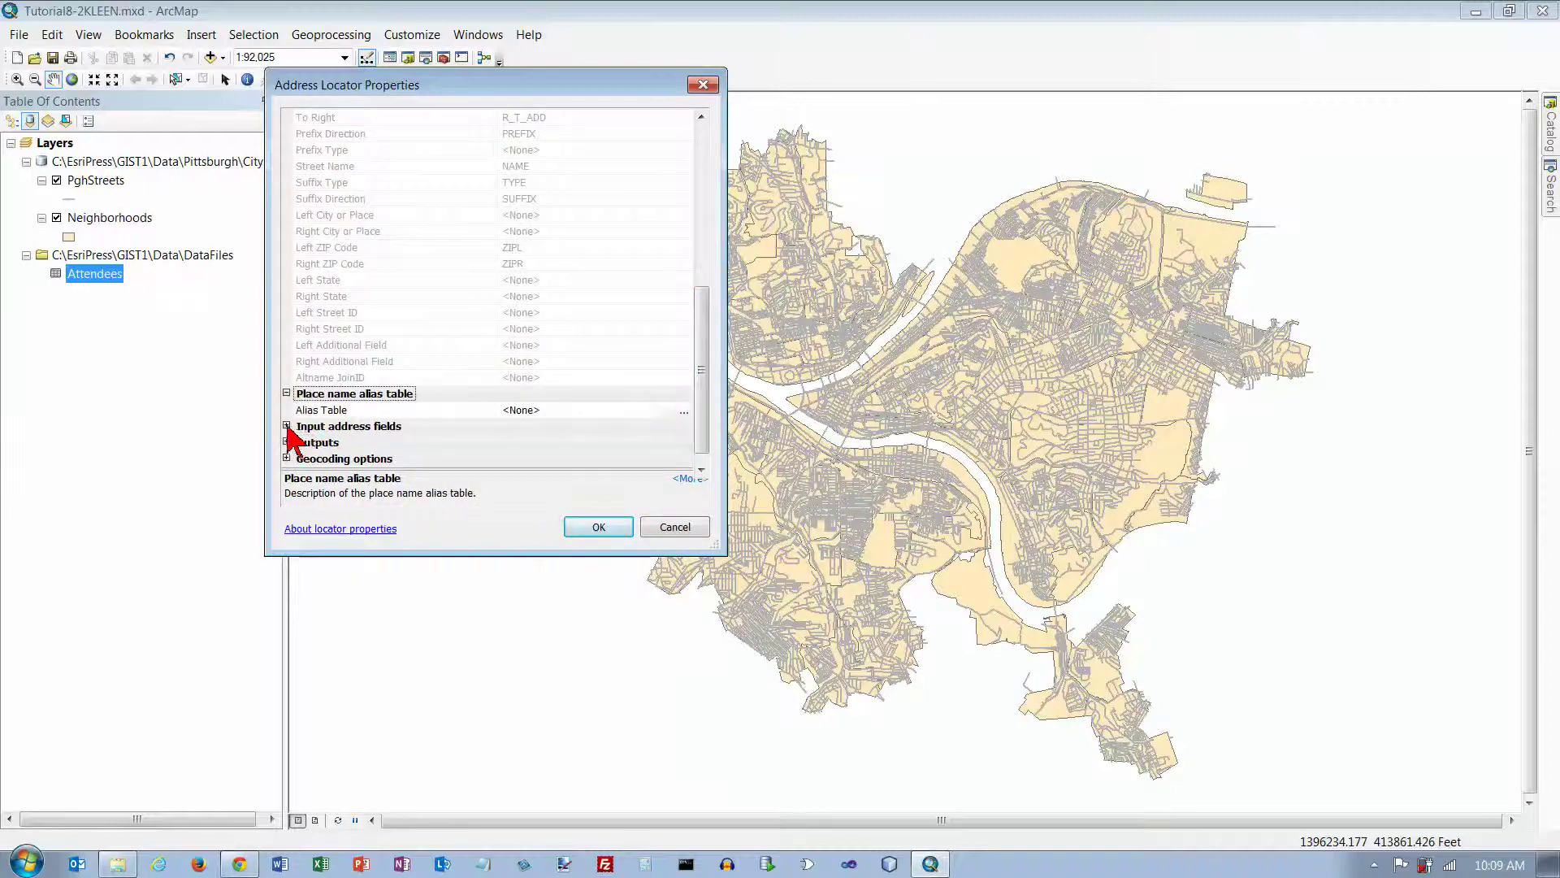
click(287, 426)
scroll(471, 430, down, 1)
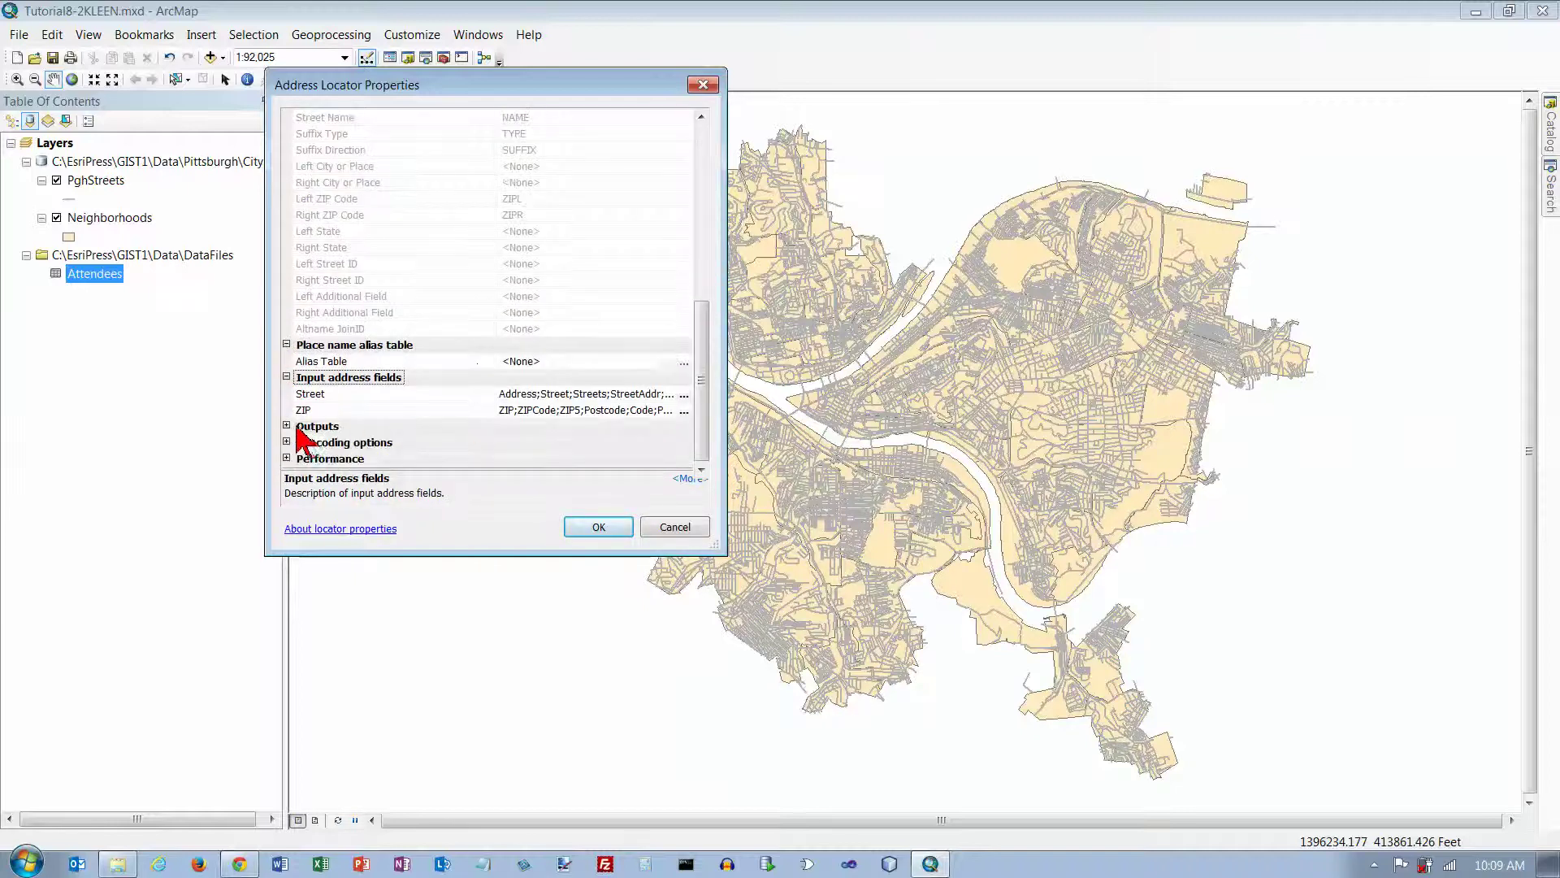
click(287, 426)
click(287, 434)
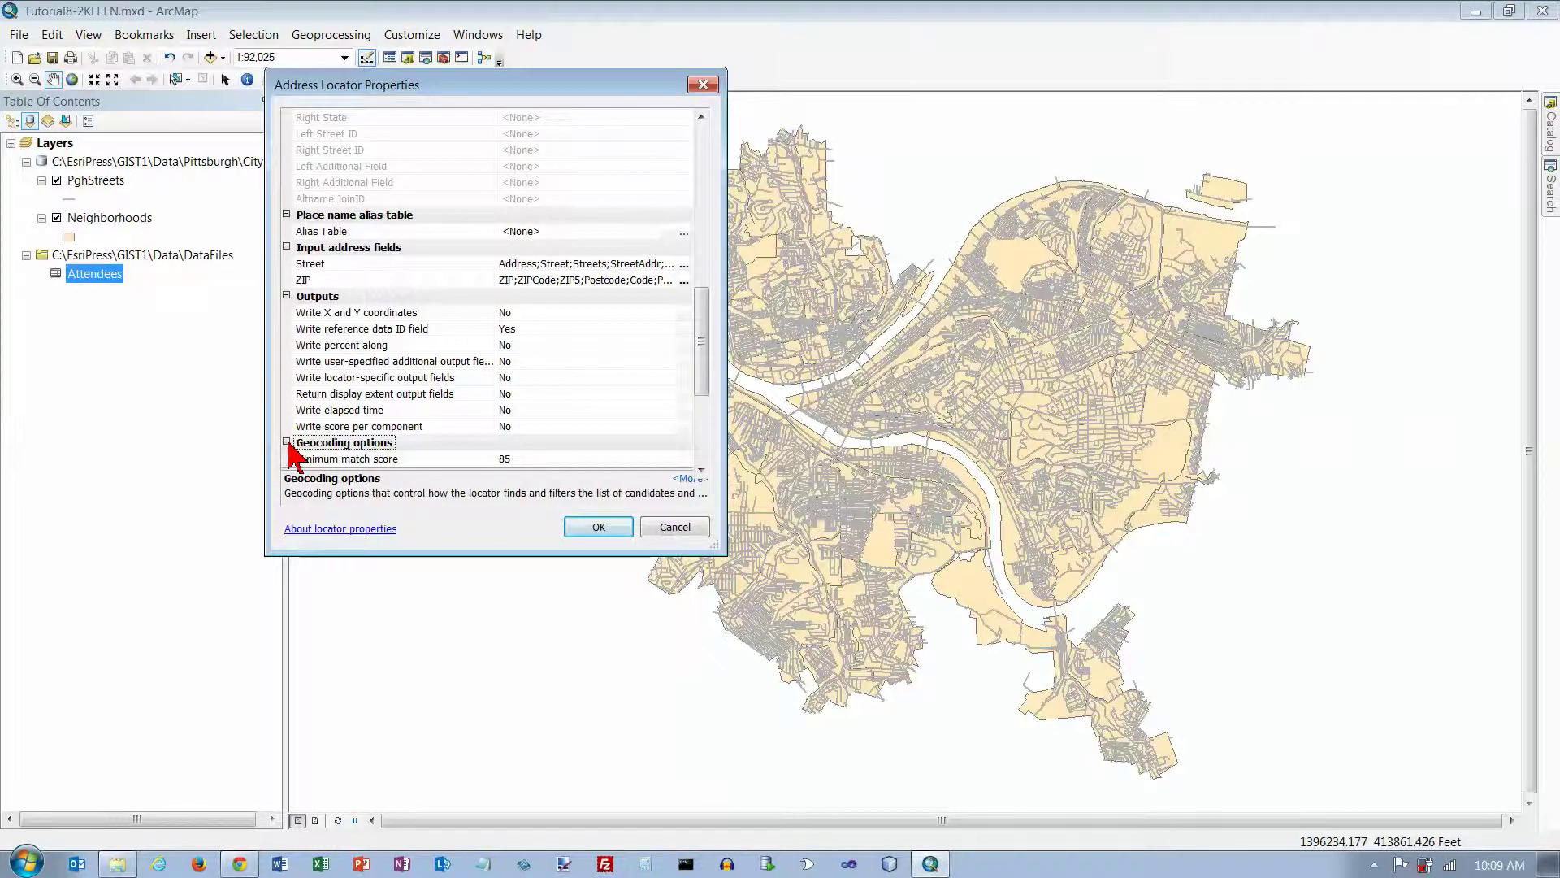
scroll(294, 456, down, 1)
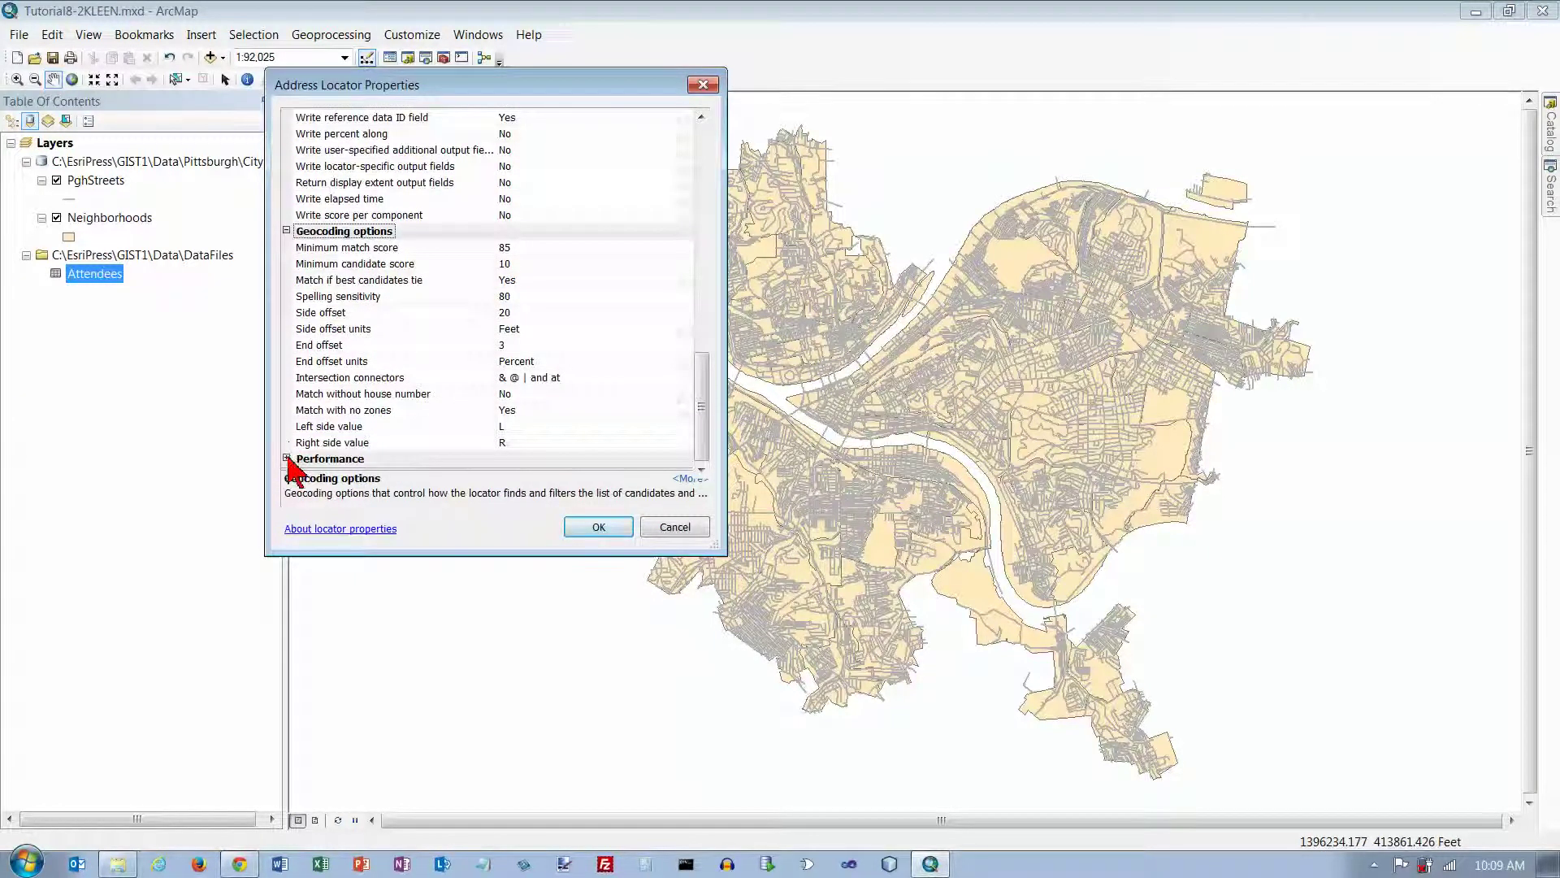
click(287, 458)
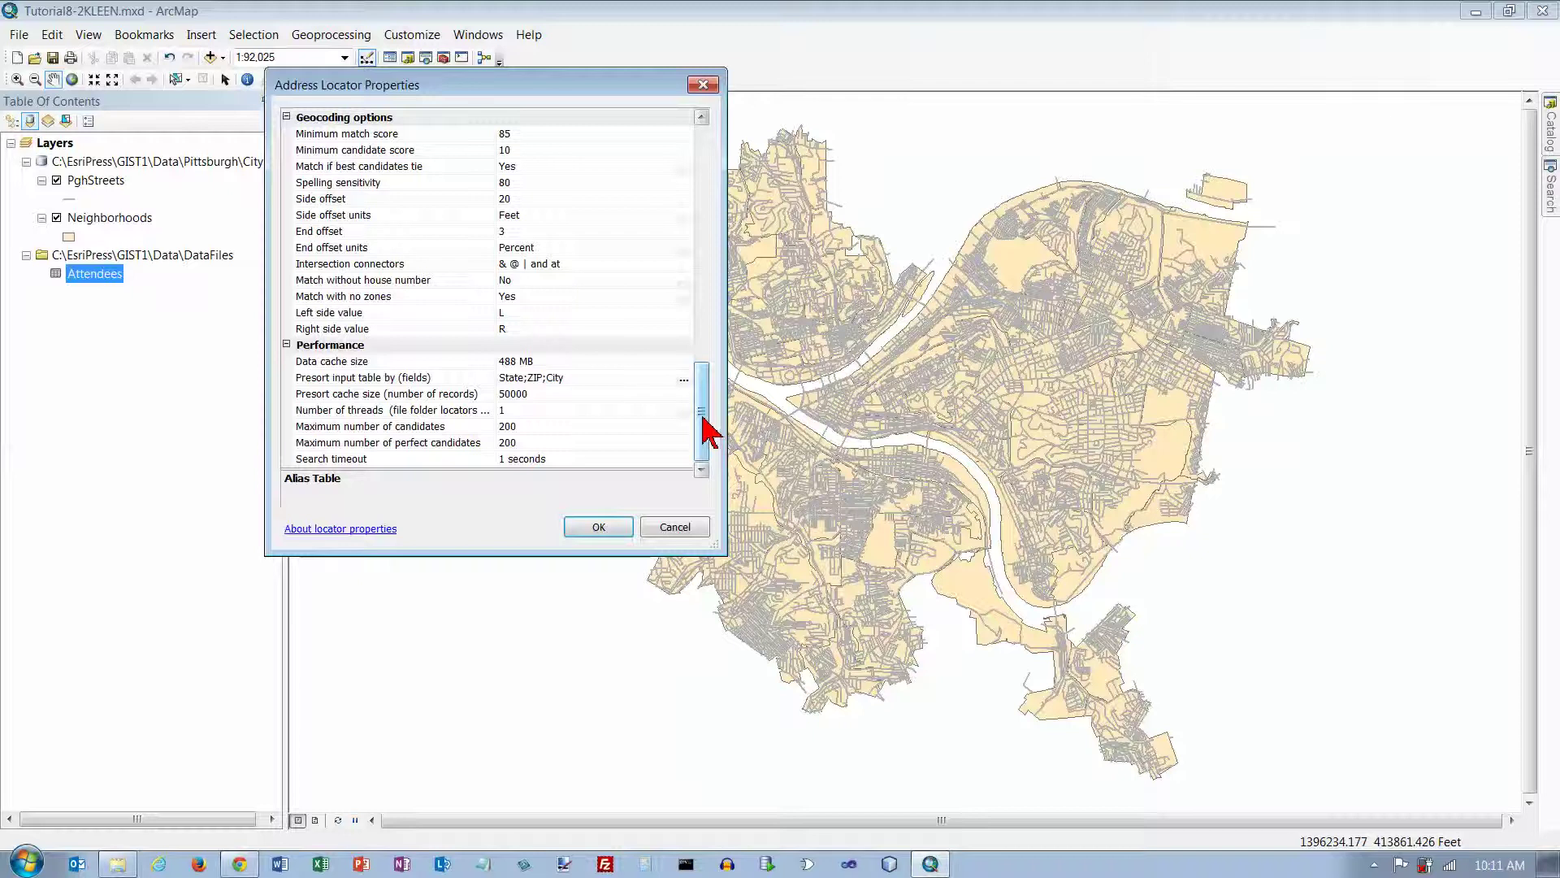
drag(703, 417, 609, 532)
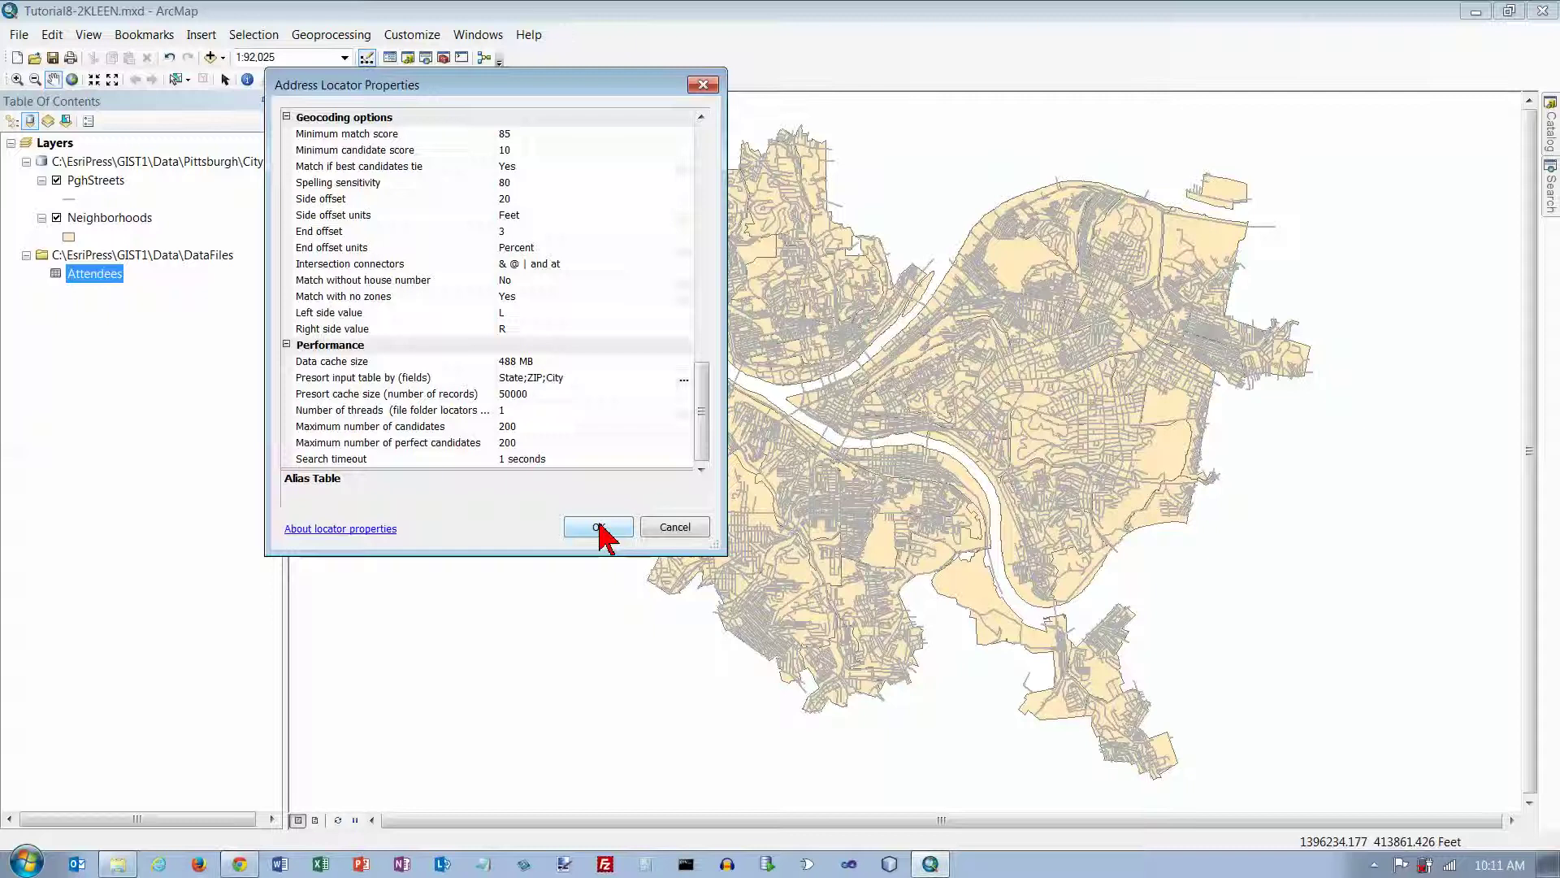
click(600, 526)
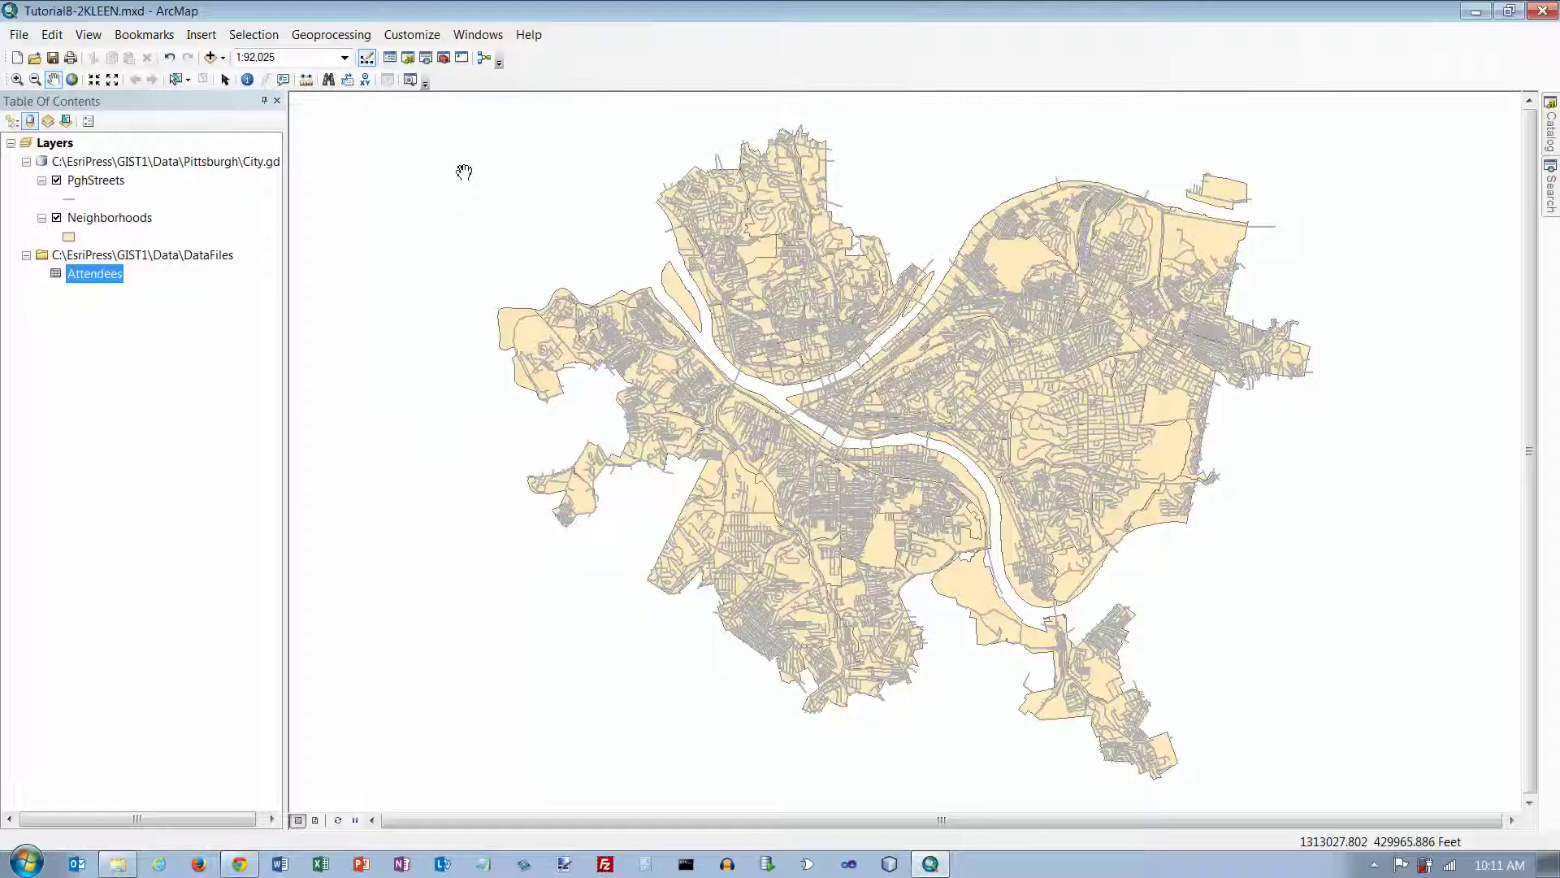
Step: Open the Find window on its Locations tab
click(329, 80)
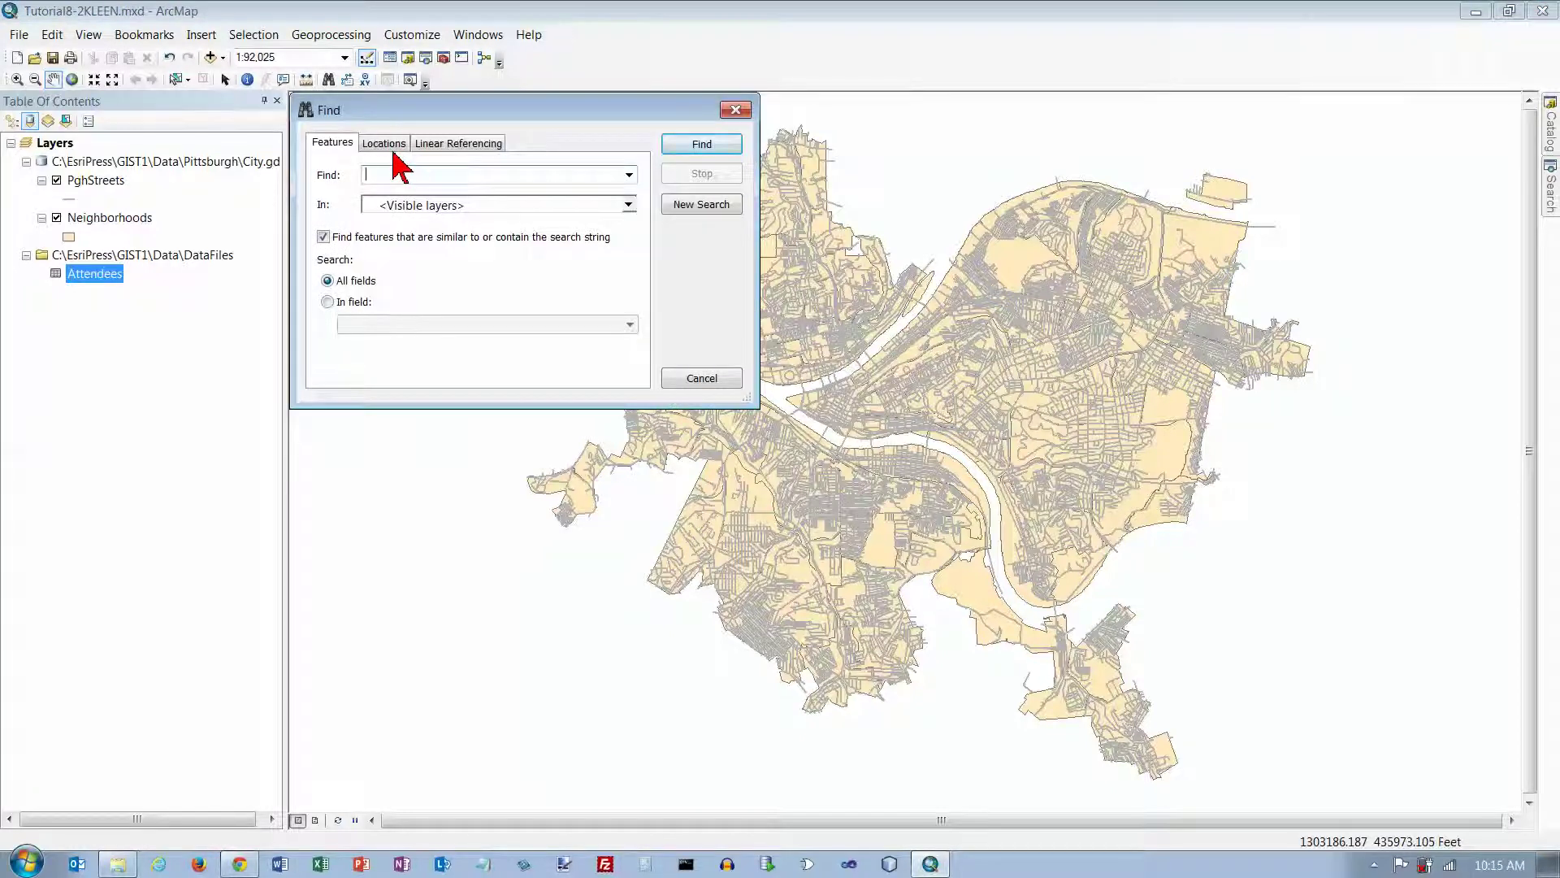
click(382, 145)
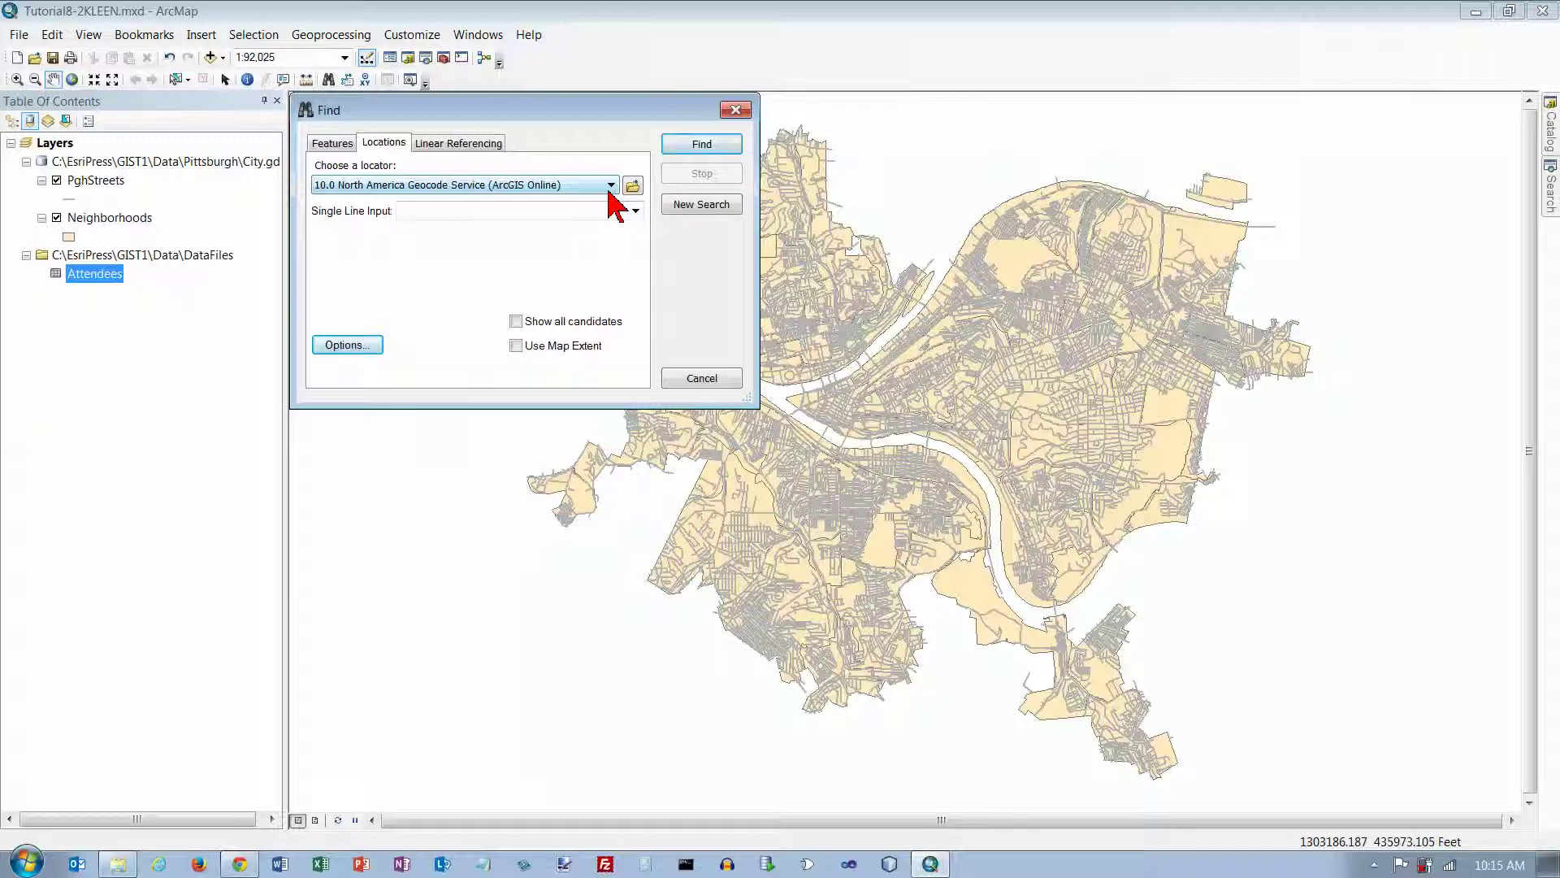
Step: Check the available locators in Find, then browse to add a different locator
click(502, 213)
click(612, 186)
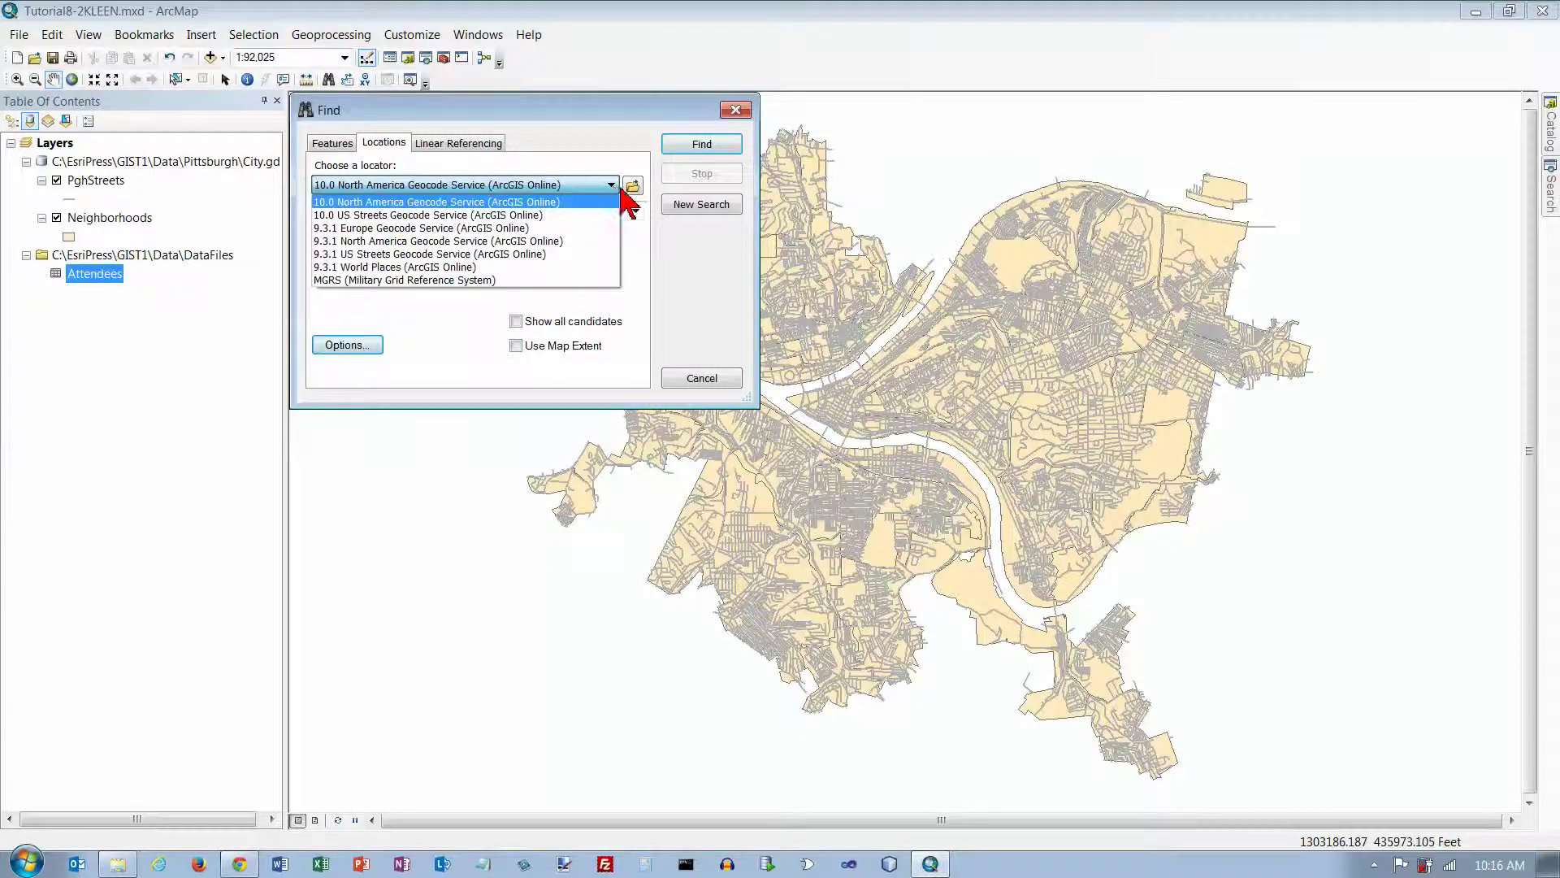
click(631, 190)
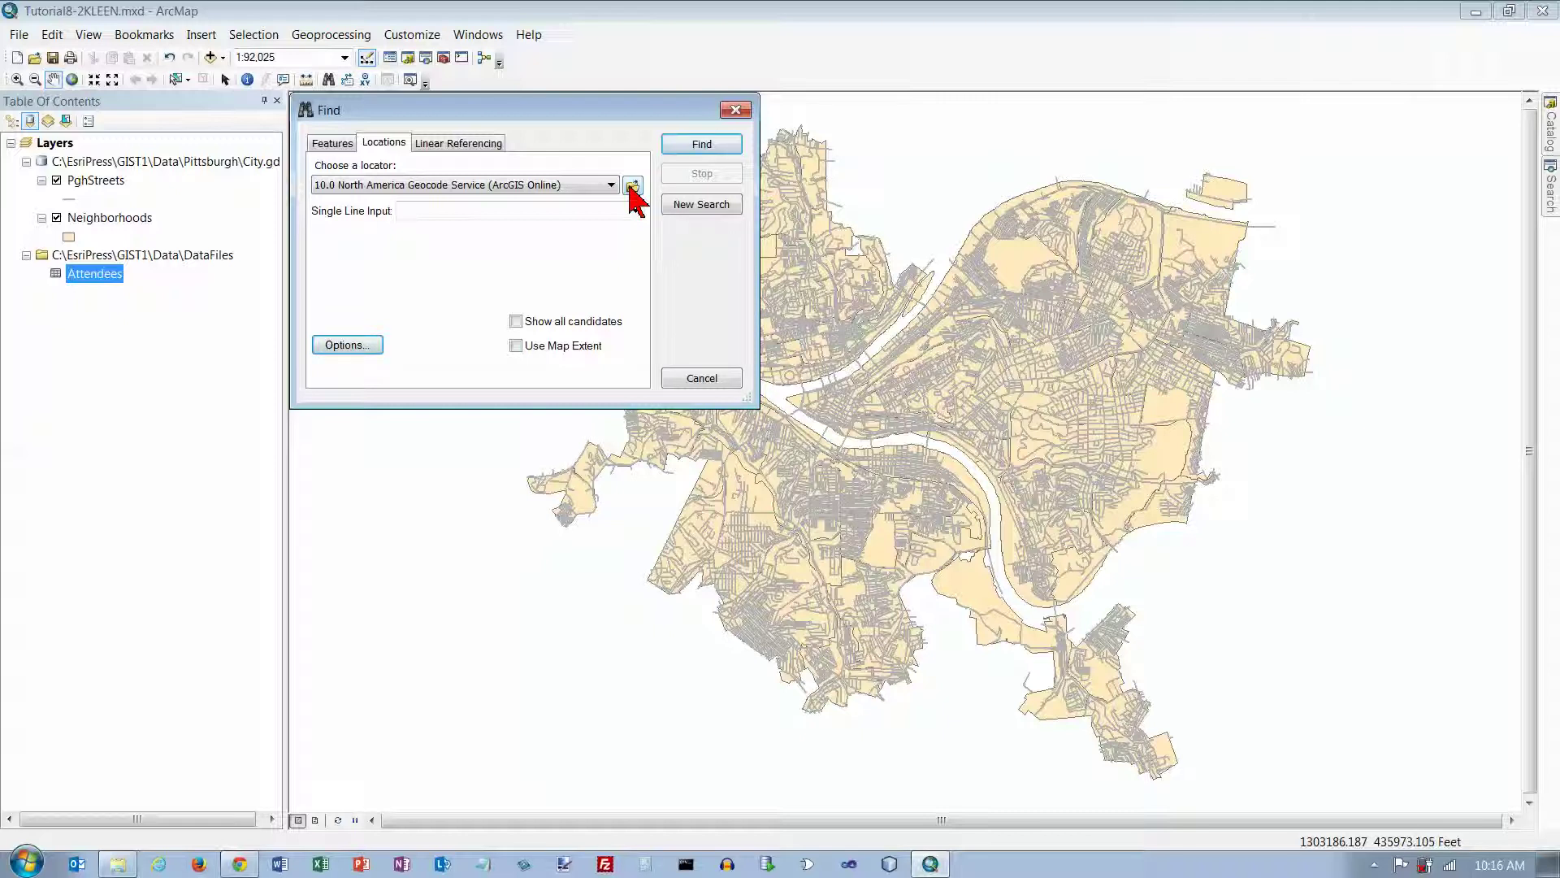
click(632, 188)
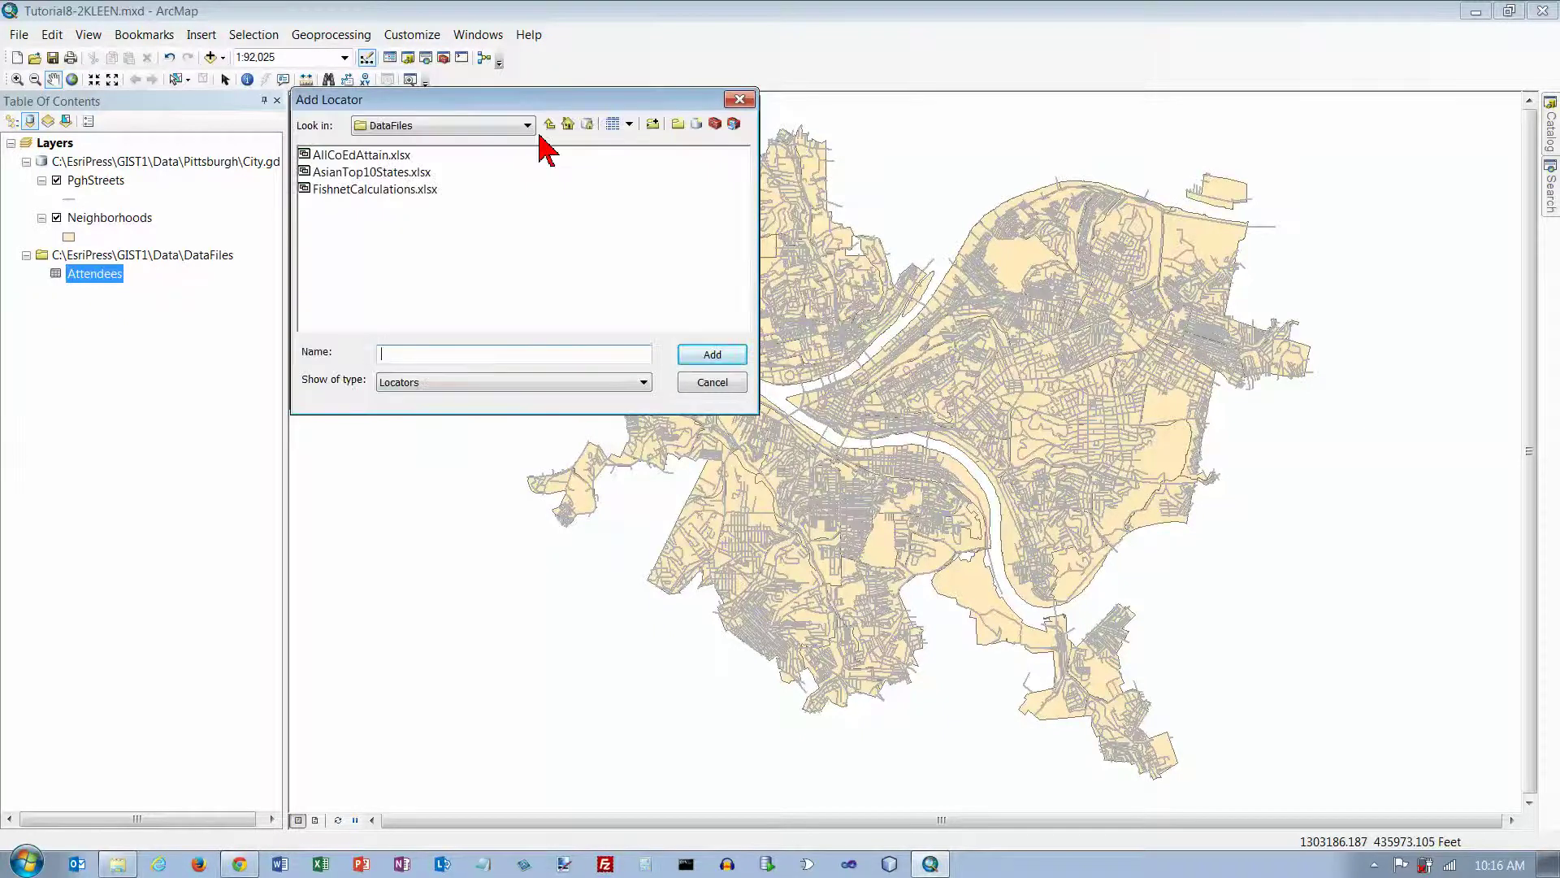
Step: Add the PghStreets locator from GIST1\MyExercises\Chapter8Kleen\Chapter8.gdb to Find
click(526, 125)
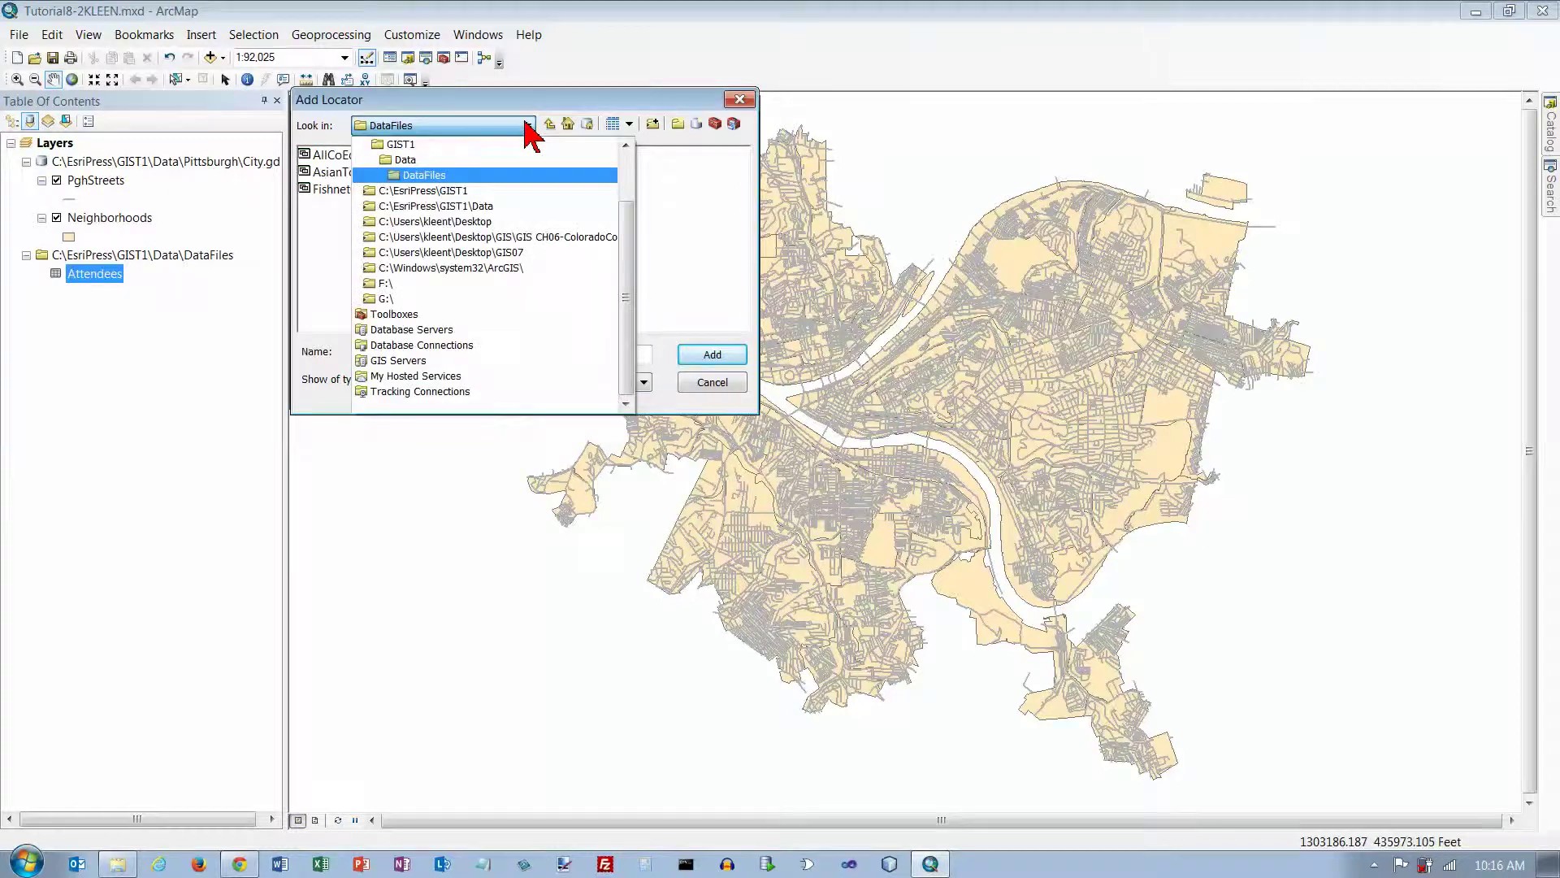
click(402, 145)
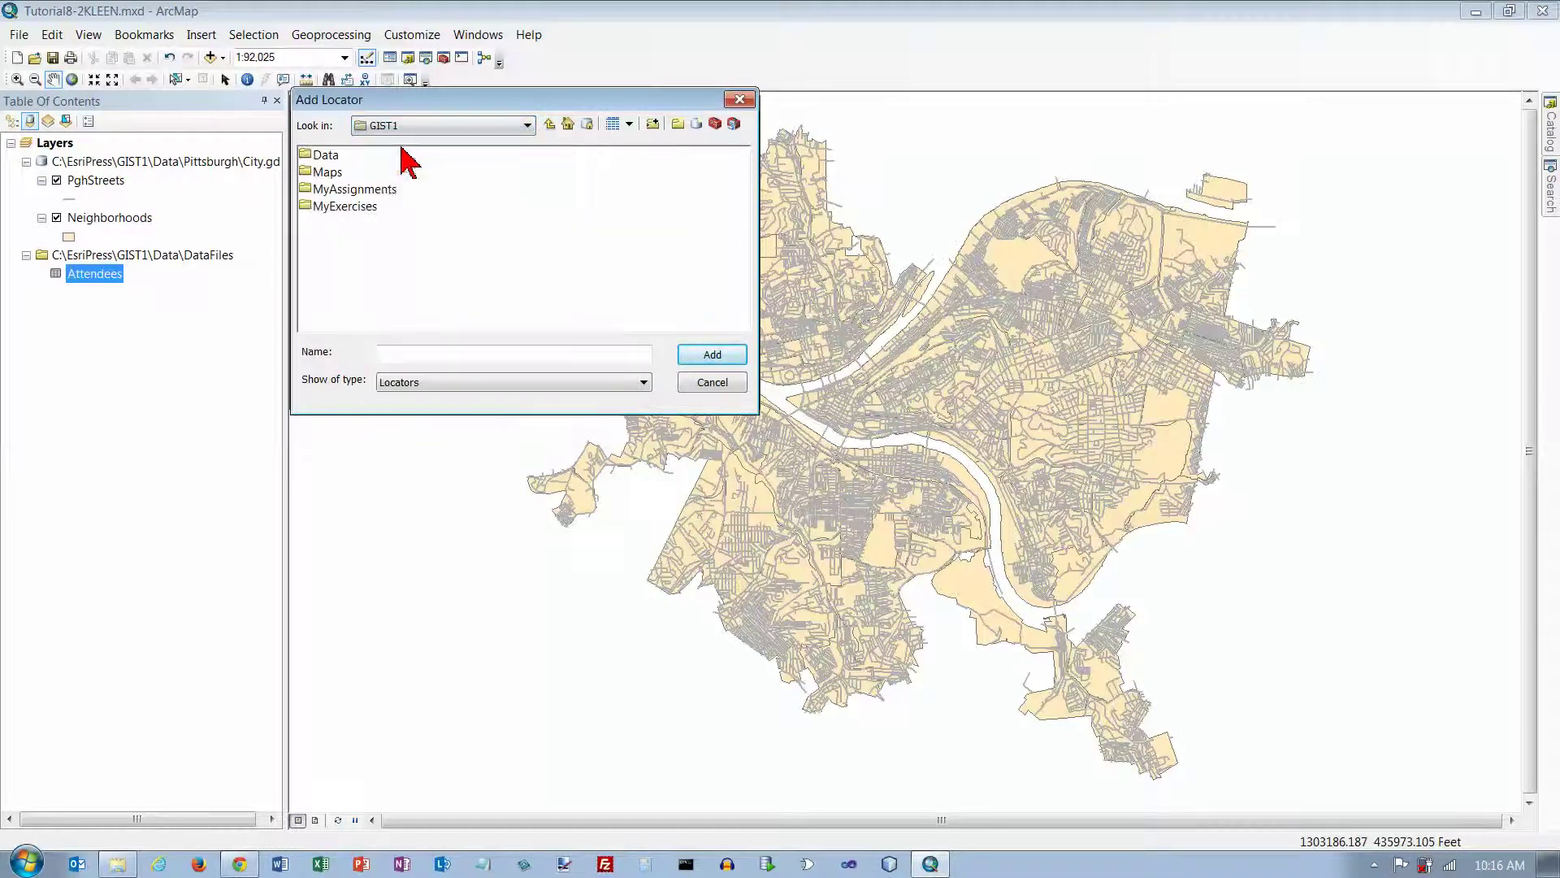
double_click(365, 209)
double_click(437, 173)
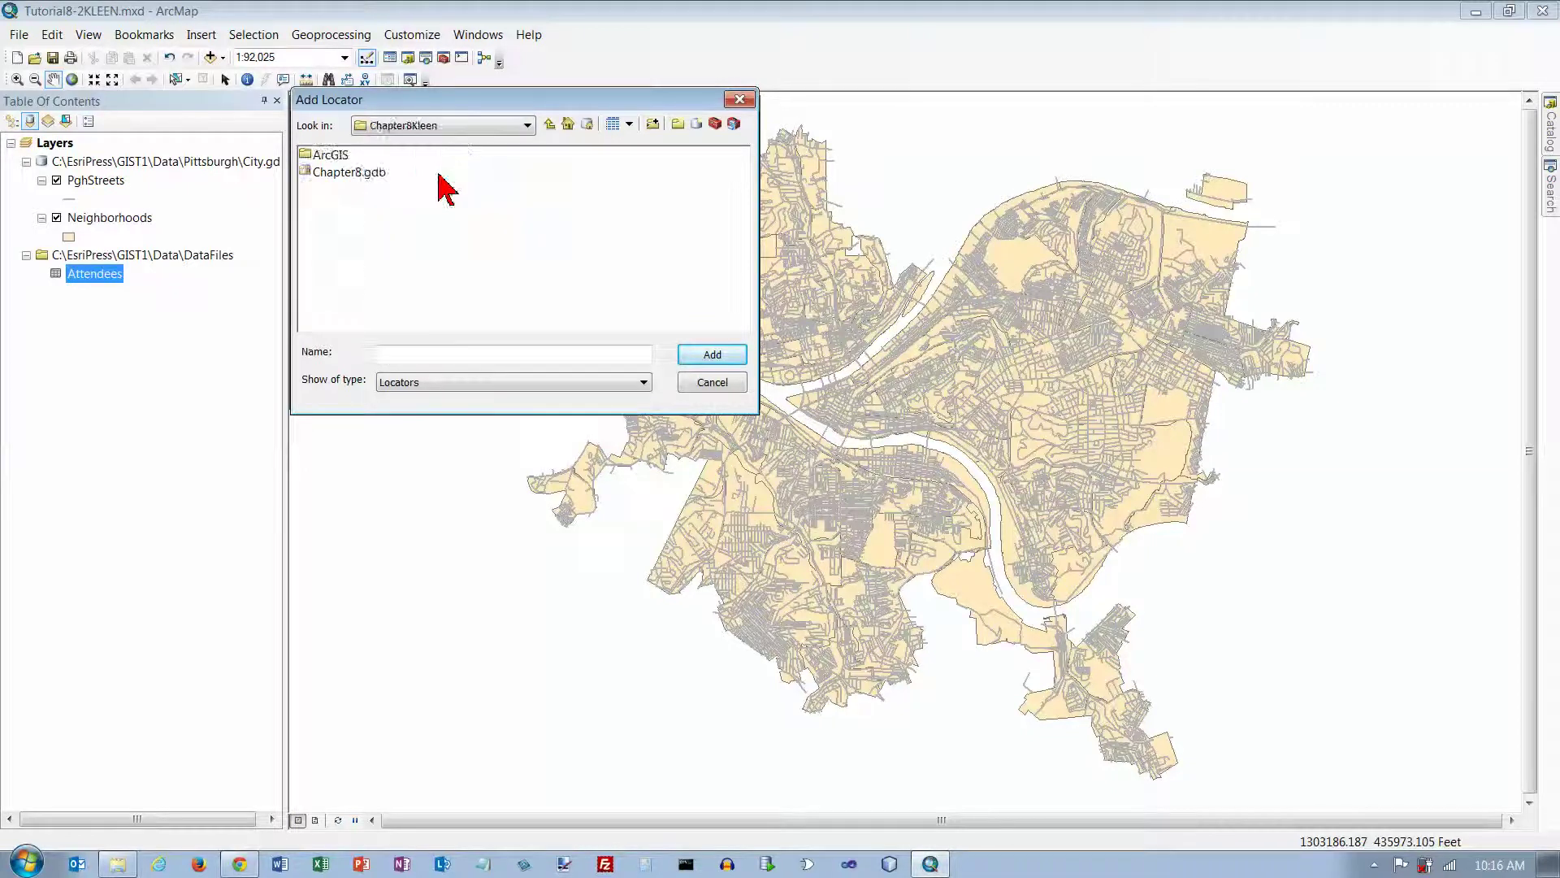
click(332, 178)
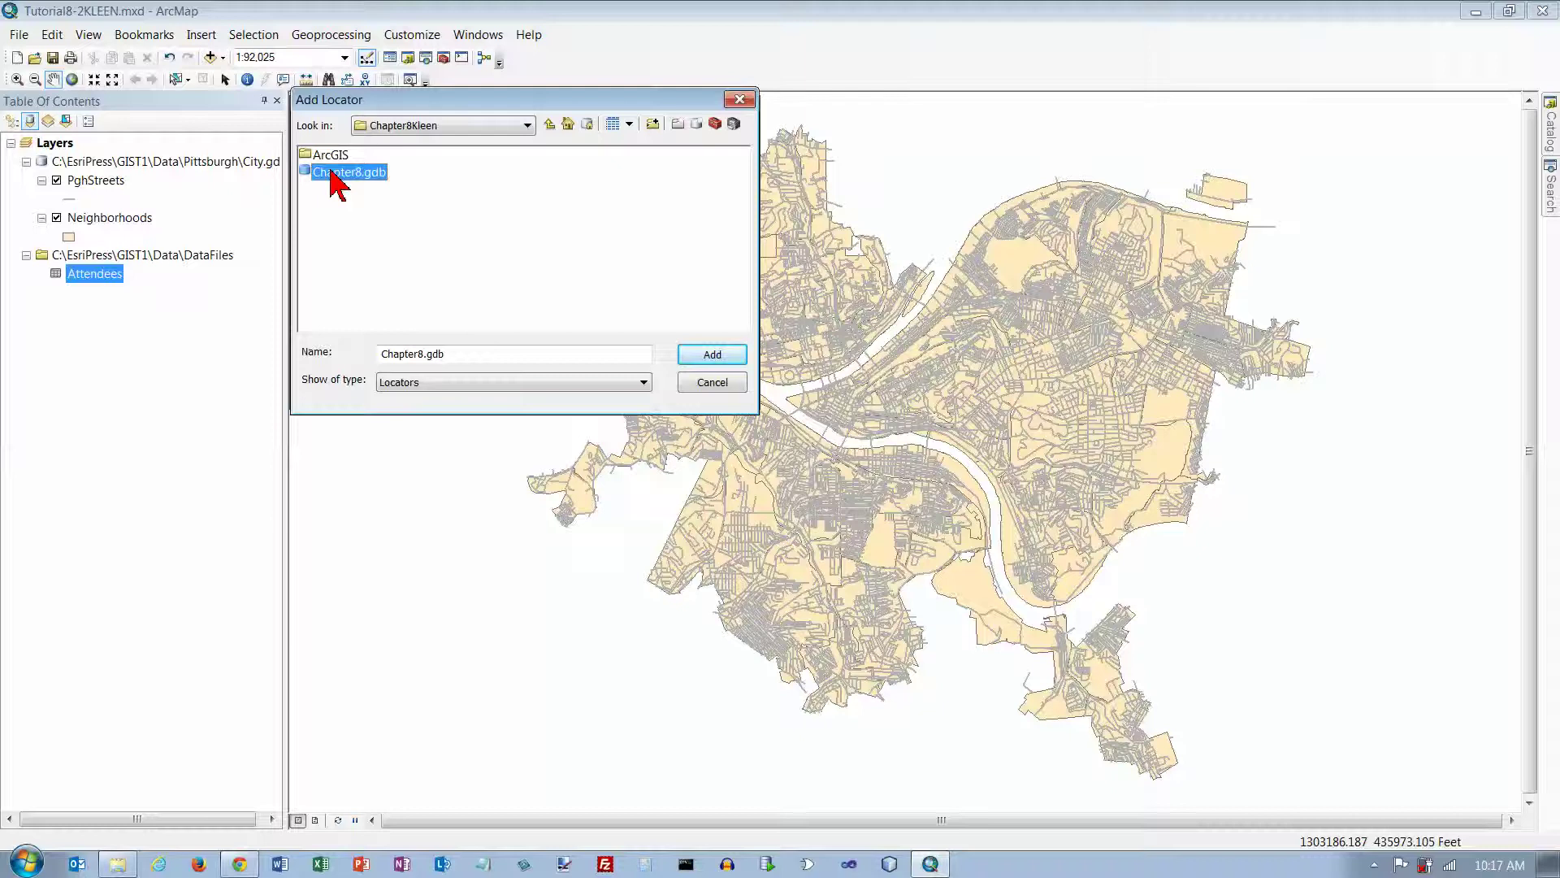
double_click(332, 181)
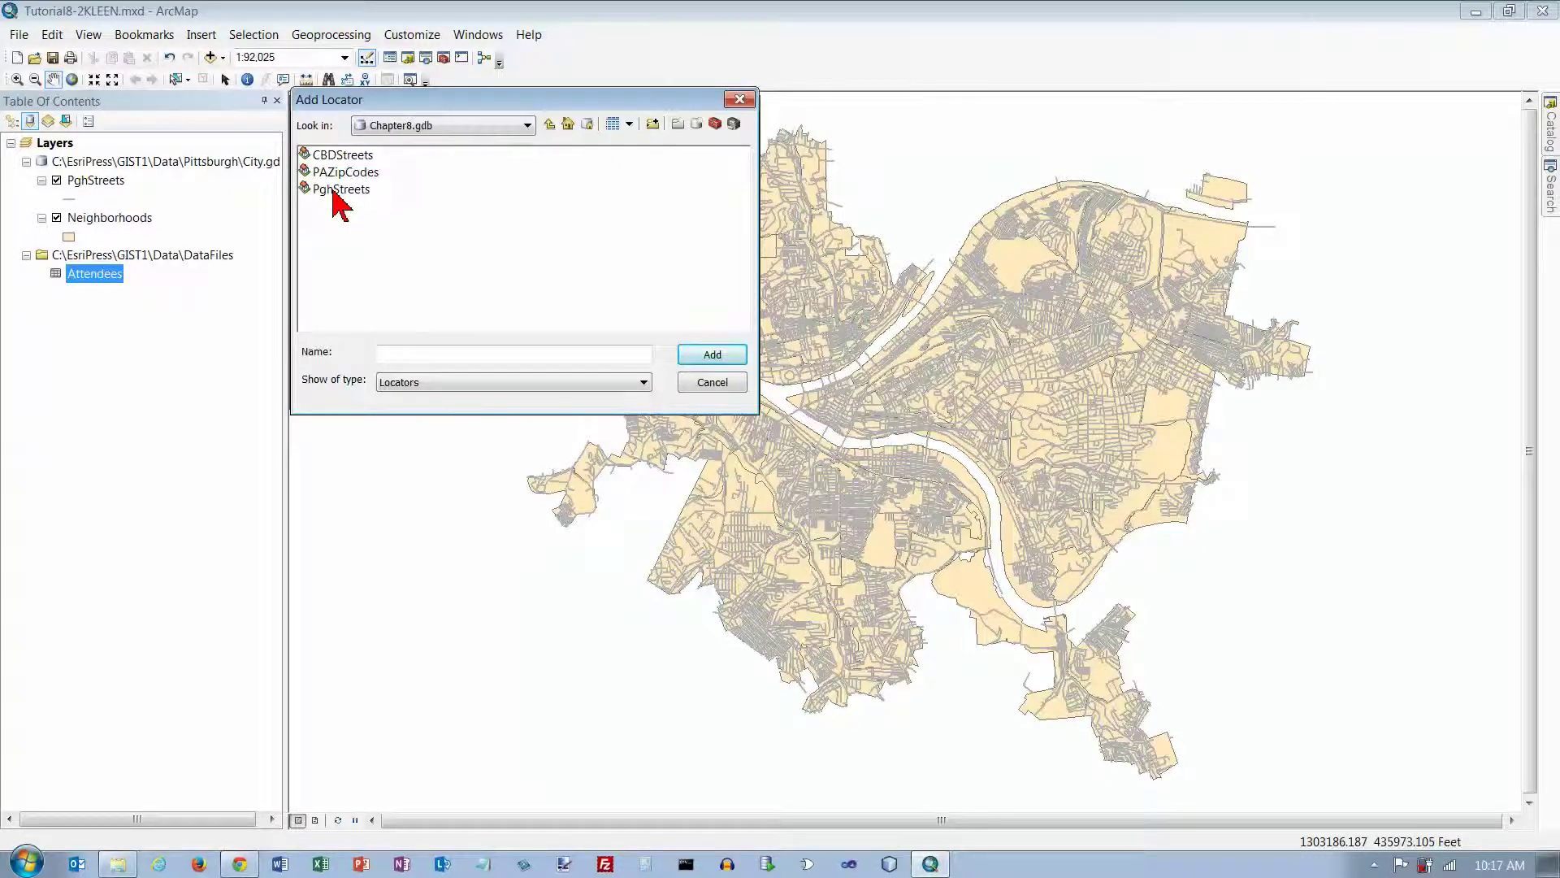
click(337, 190)
click(705, 355)
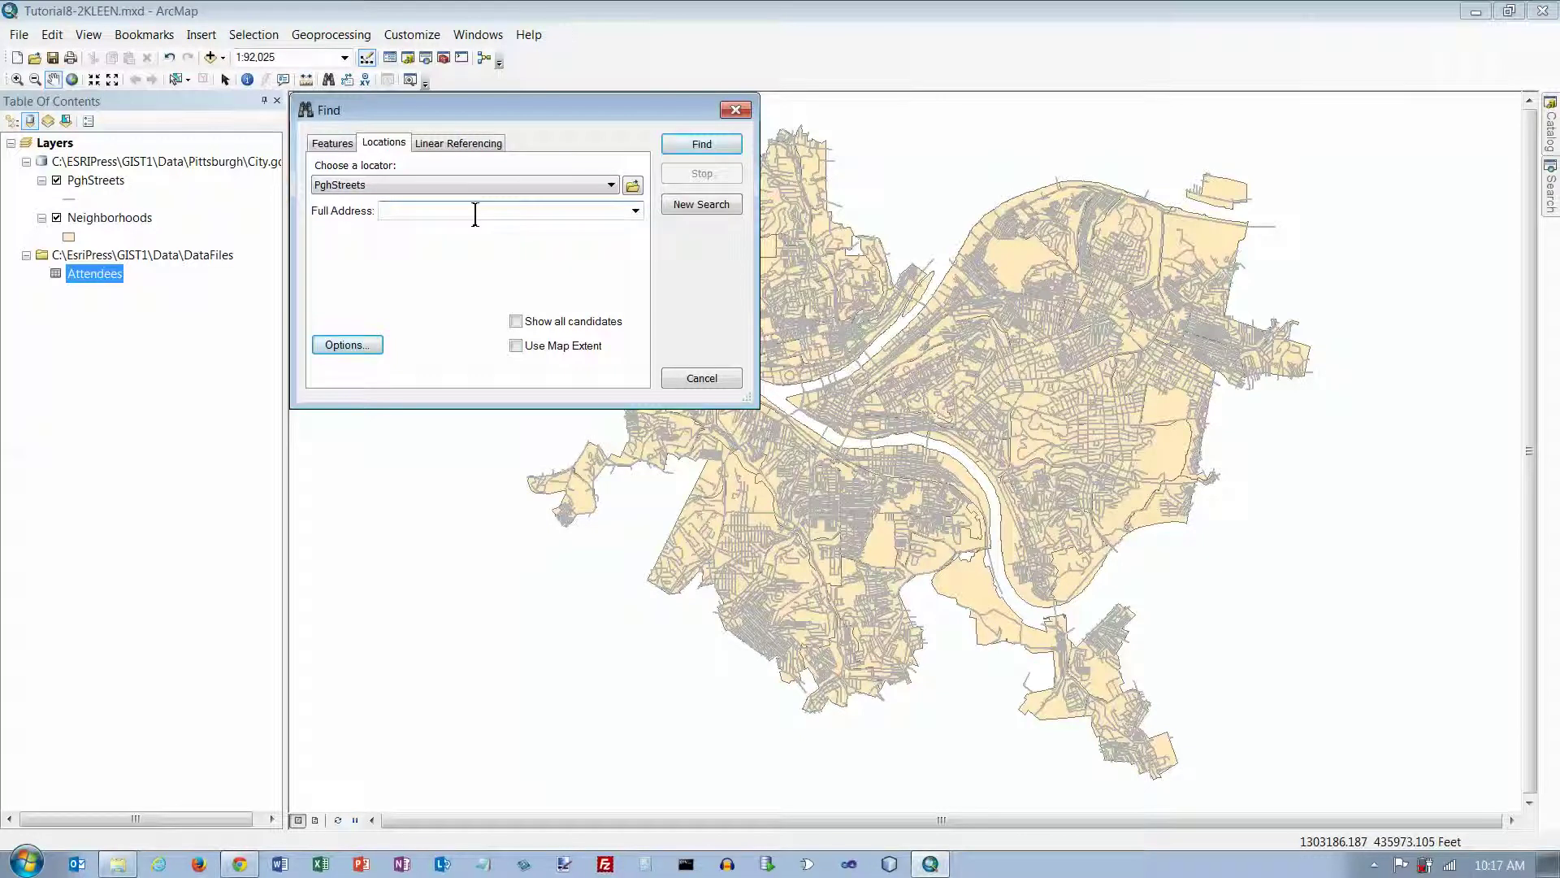
click(702, 145)
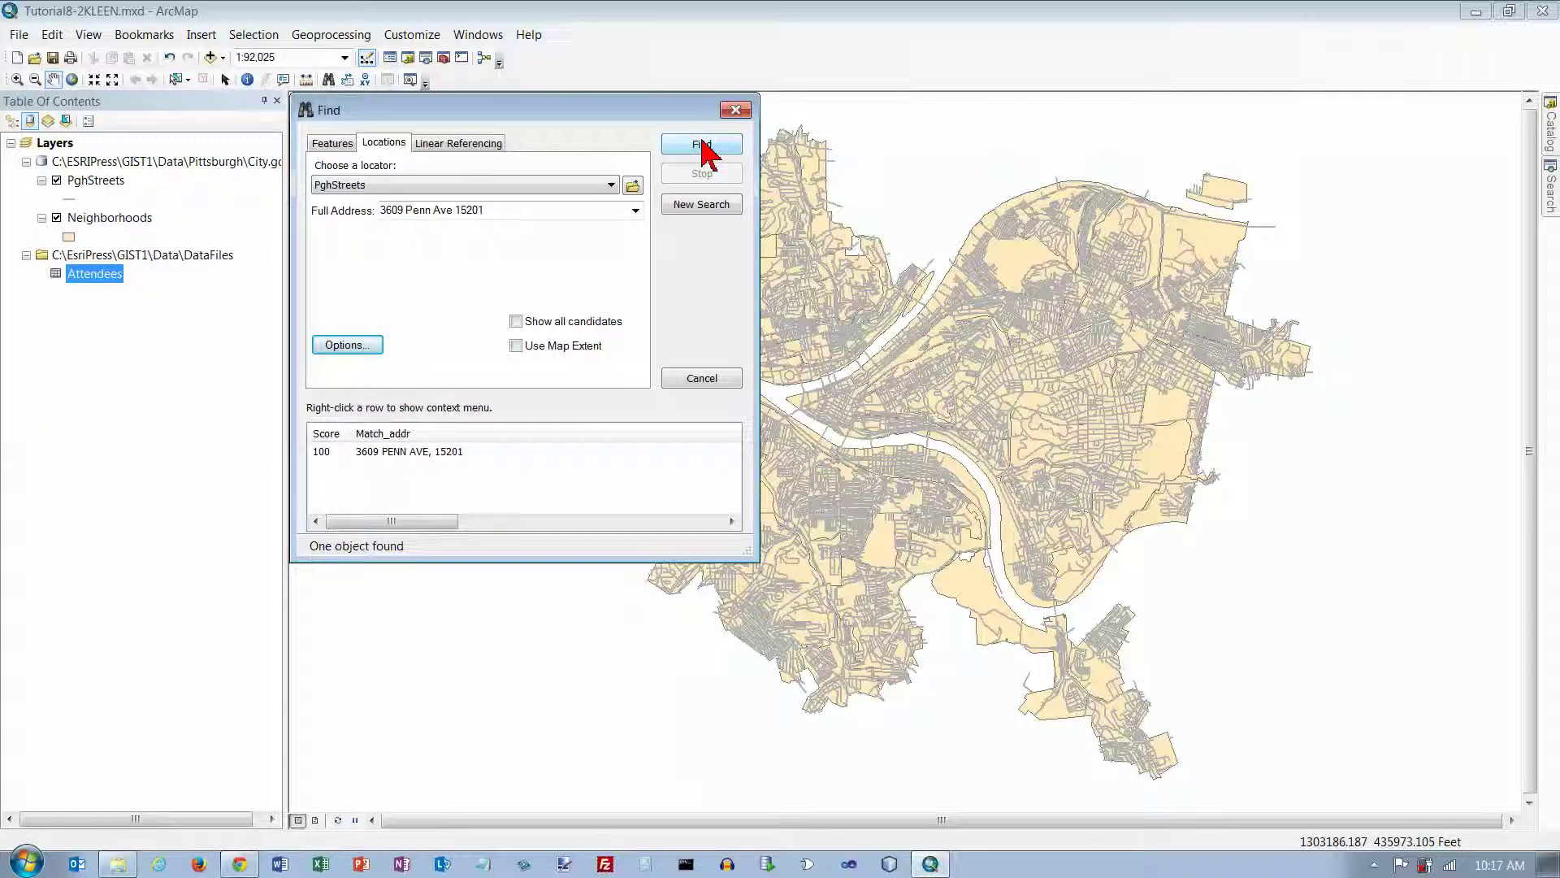
click(439, 457)
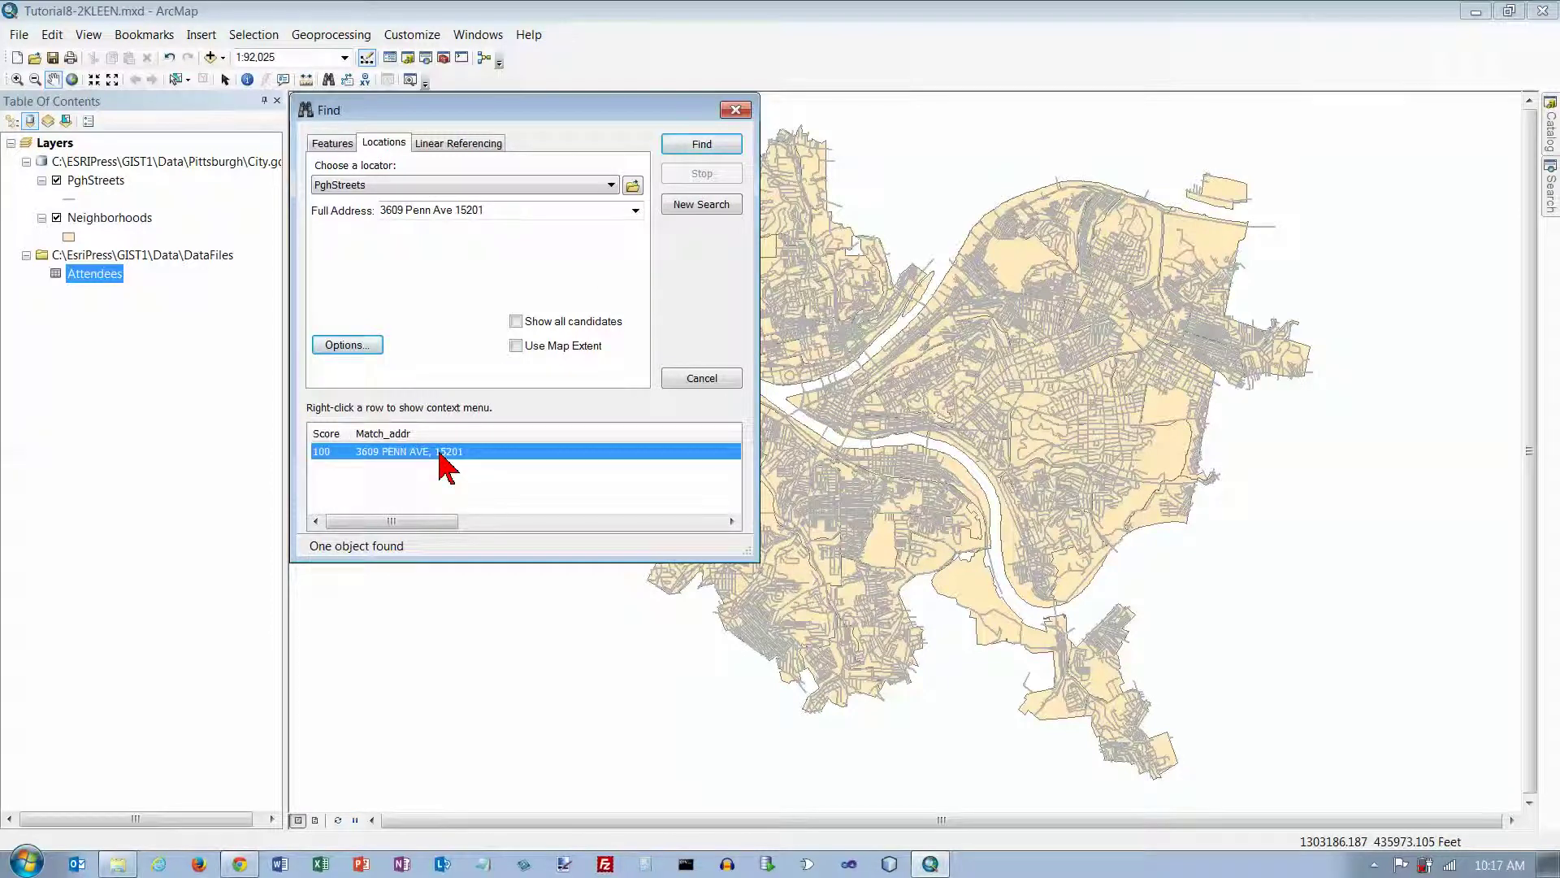
double_click(439, 456)
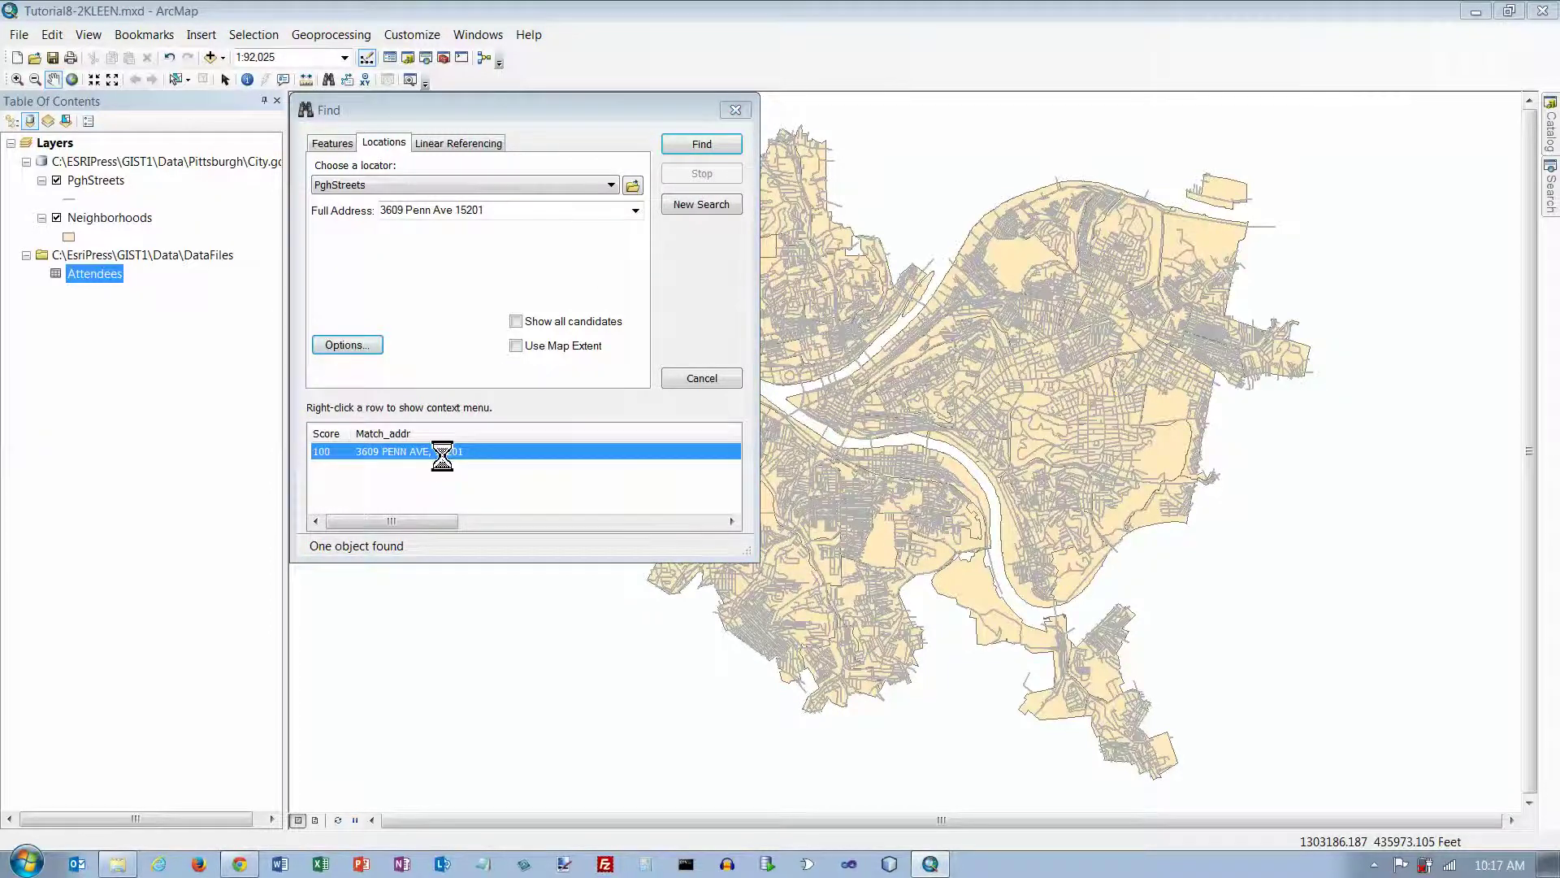
right_click(442, 455)
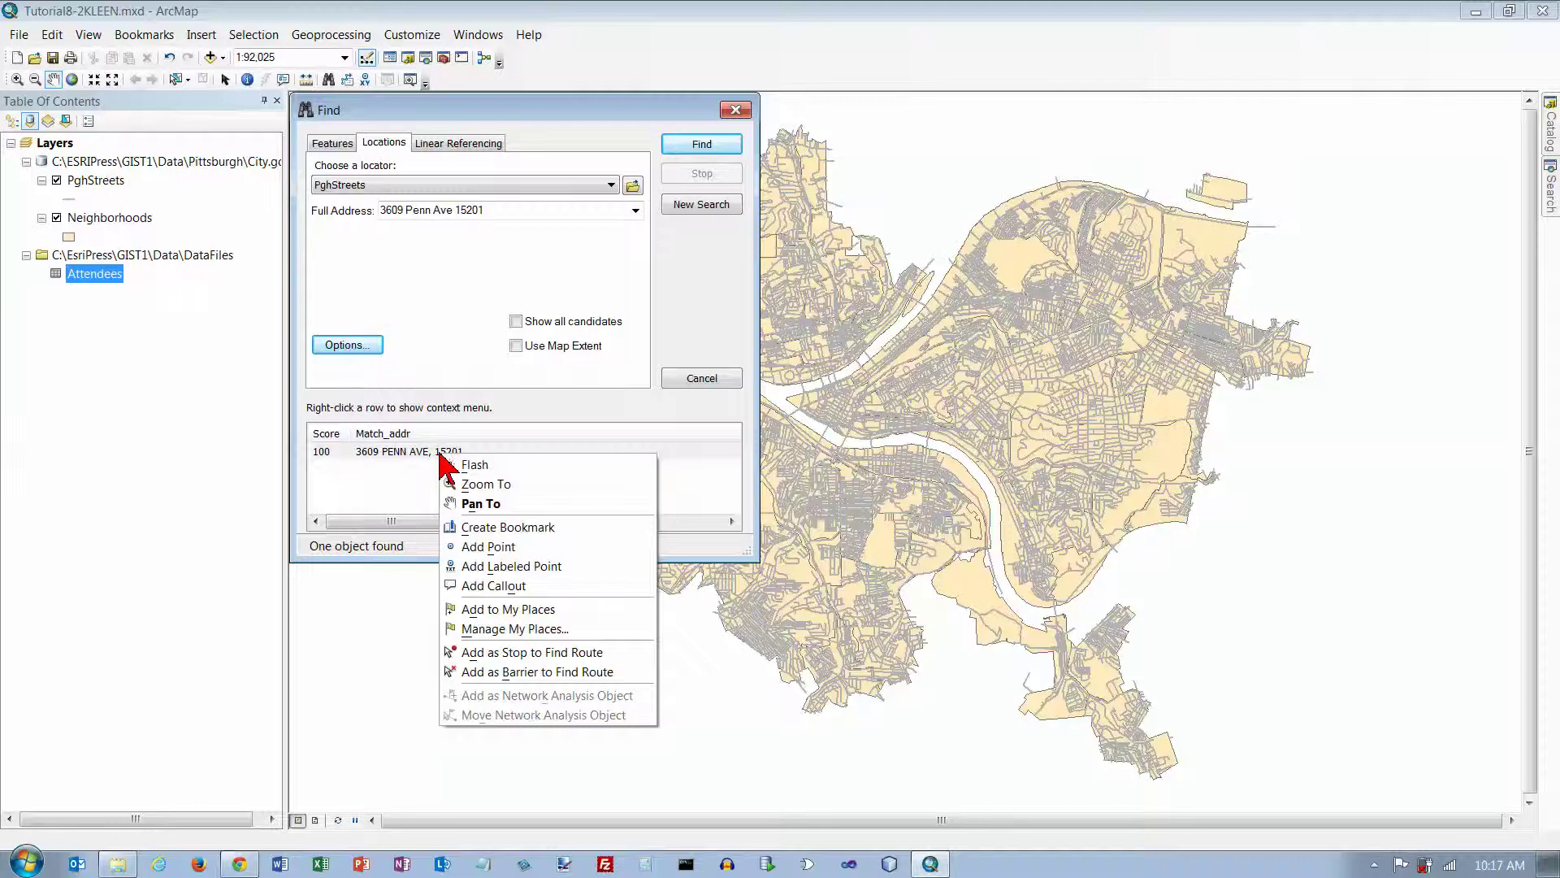
click(509, 567)
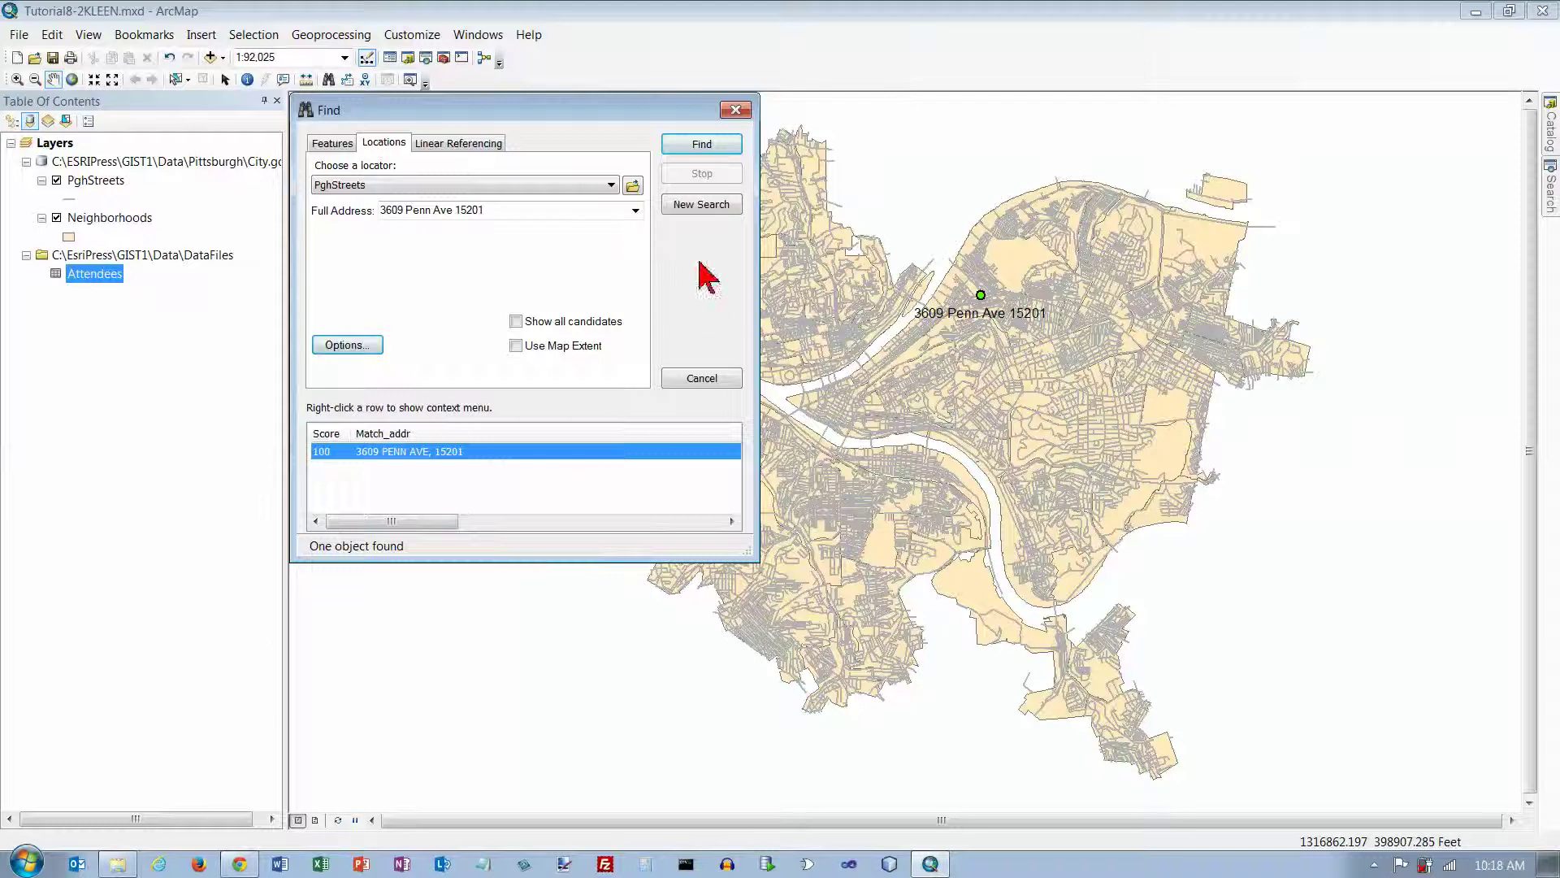
click(735, 110)
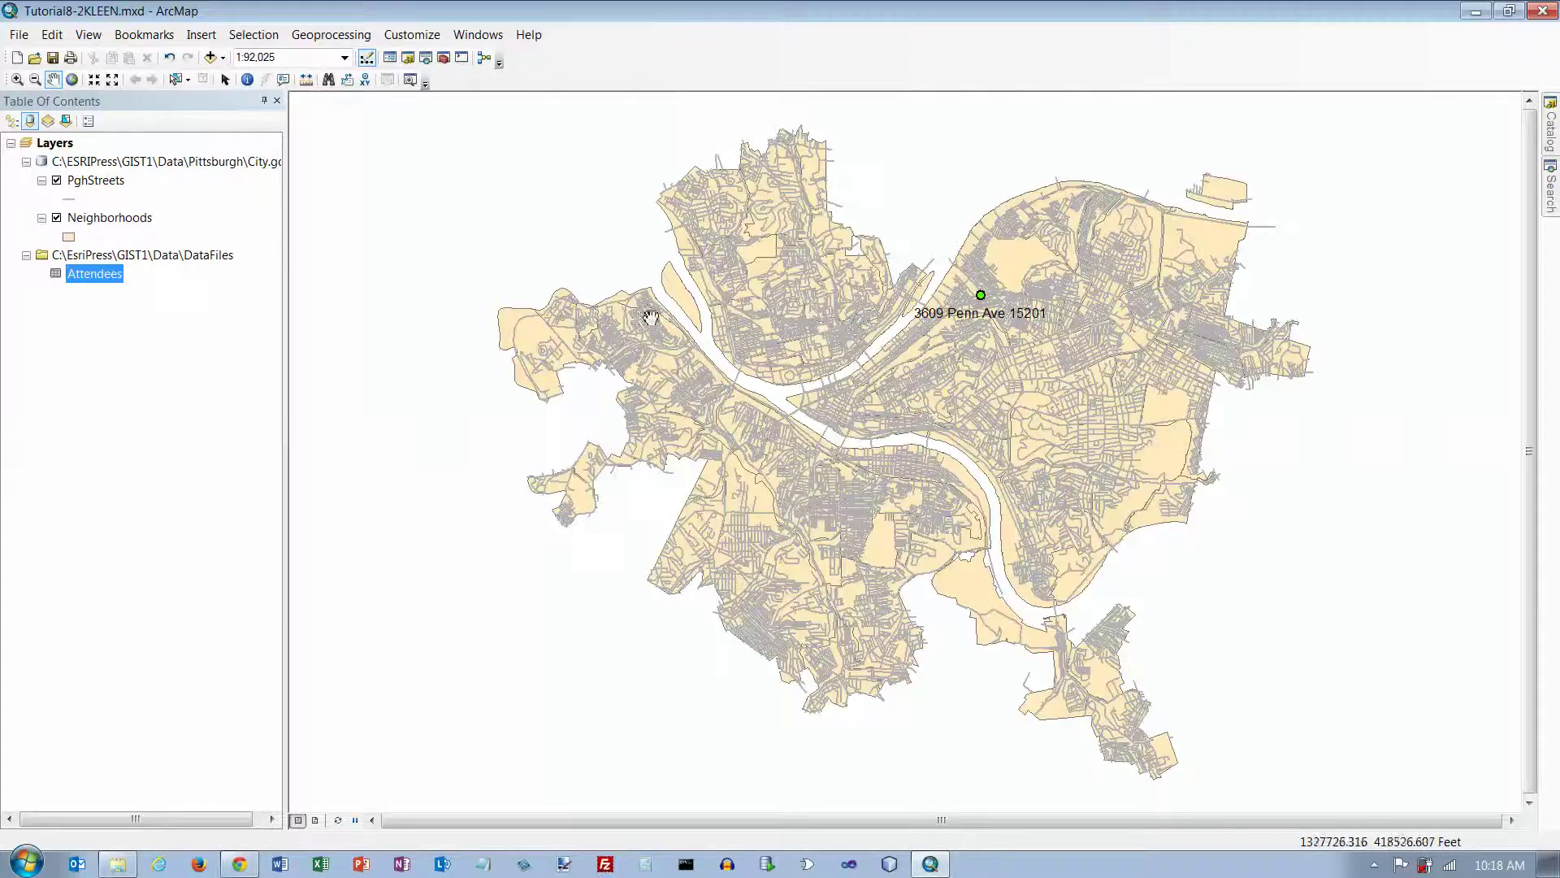
click(17, 79)
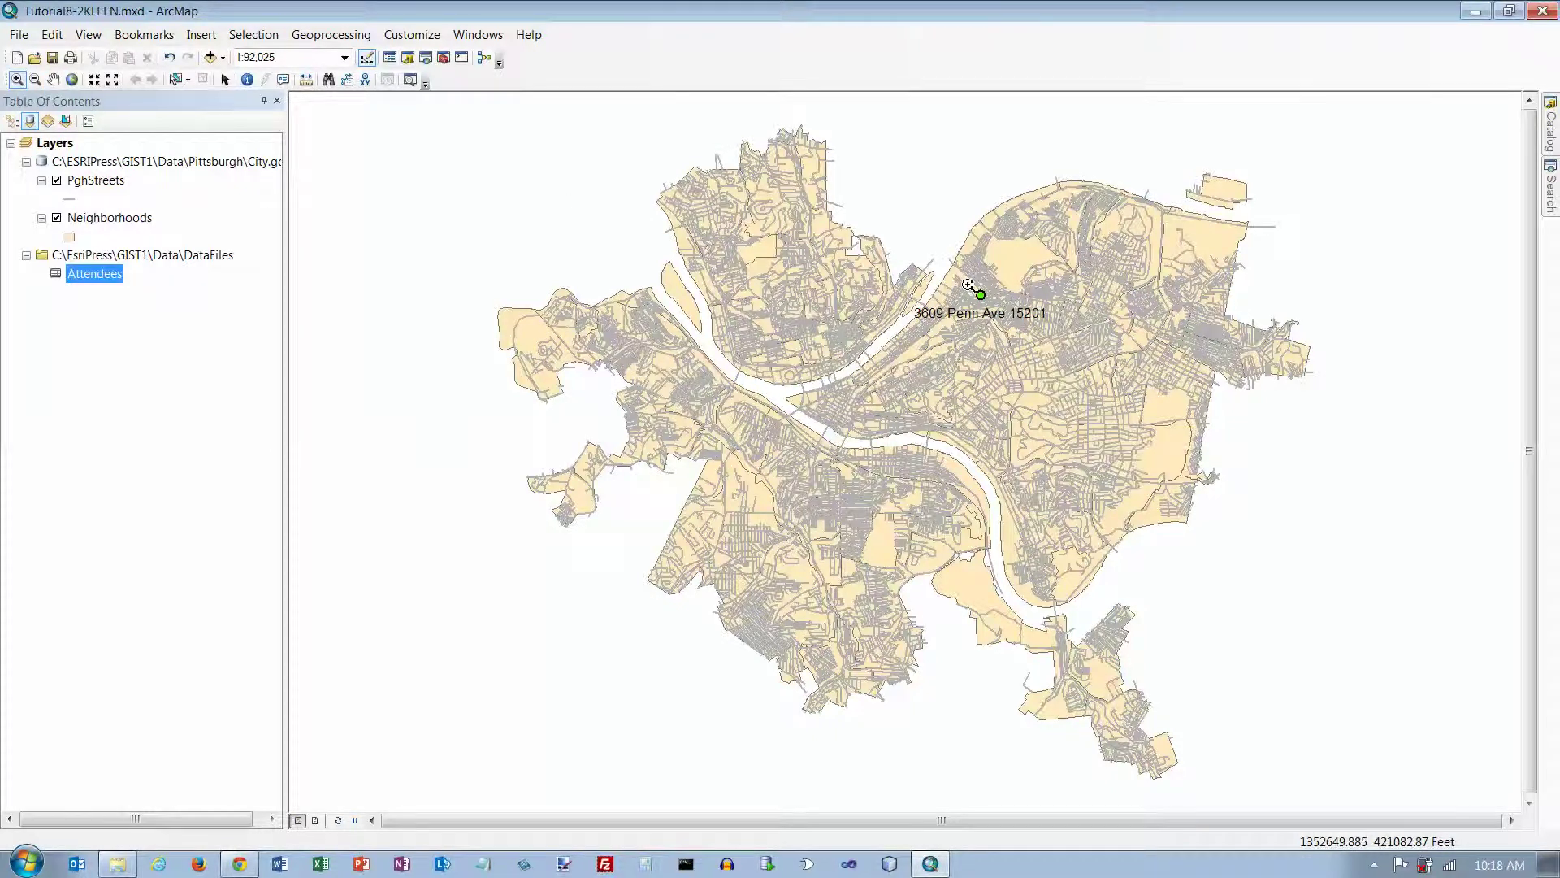
drag(1000, 314, 964, 302)
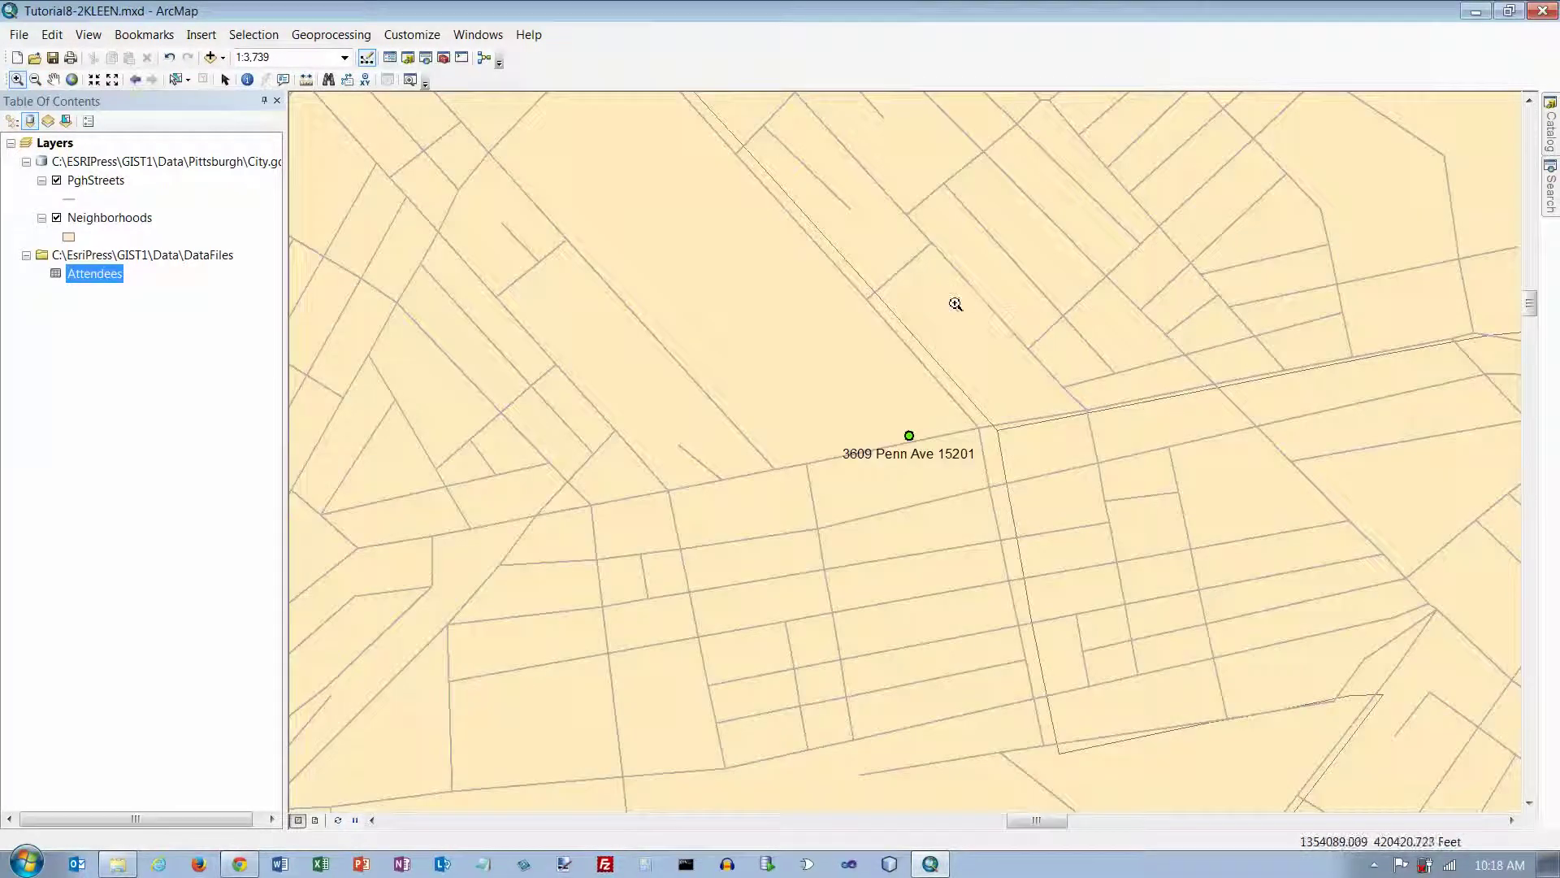
click(85, 182)
Step: Turn on PghStreets feature labels using the NAME field in the layer properties
right_click(85, 183)
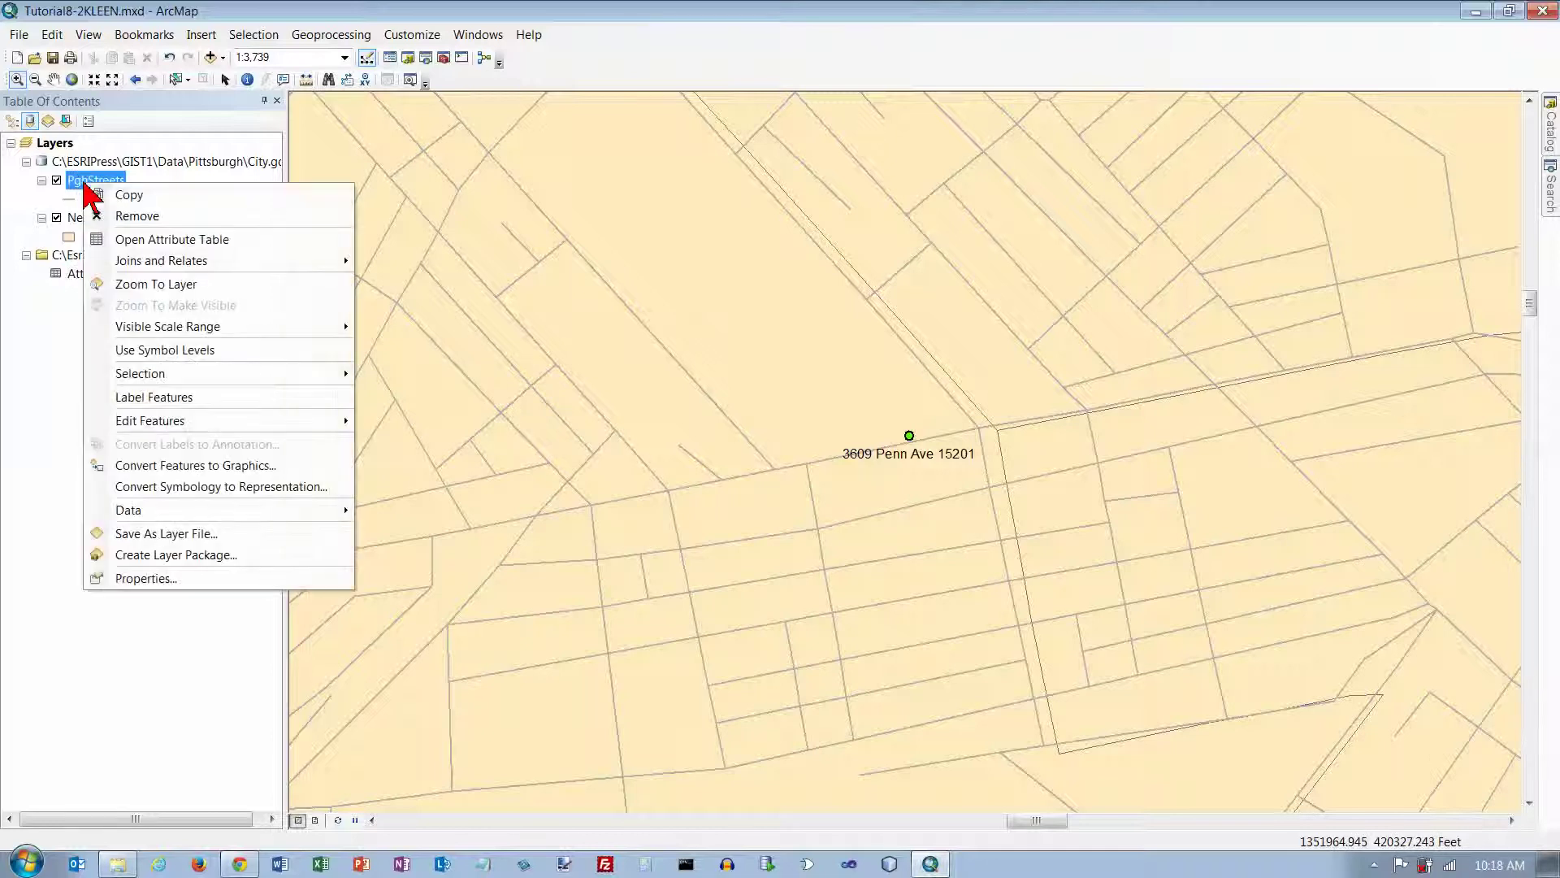
click(145, 578)
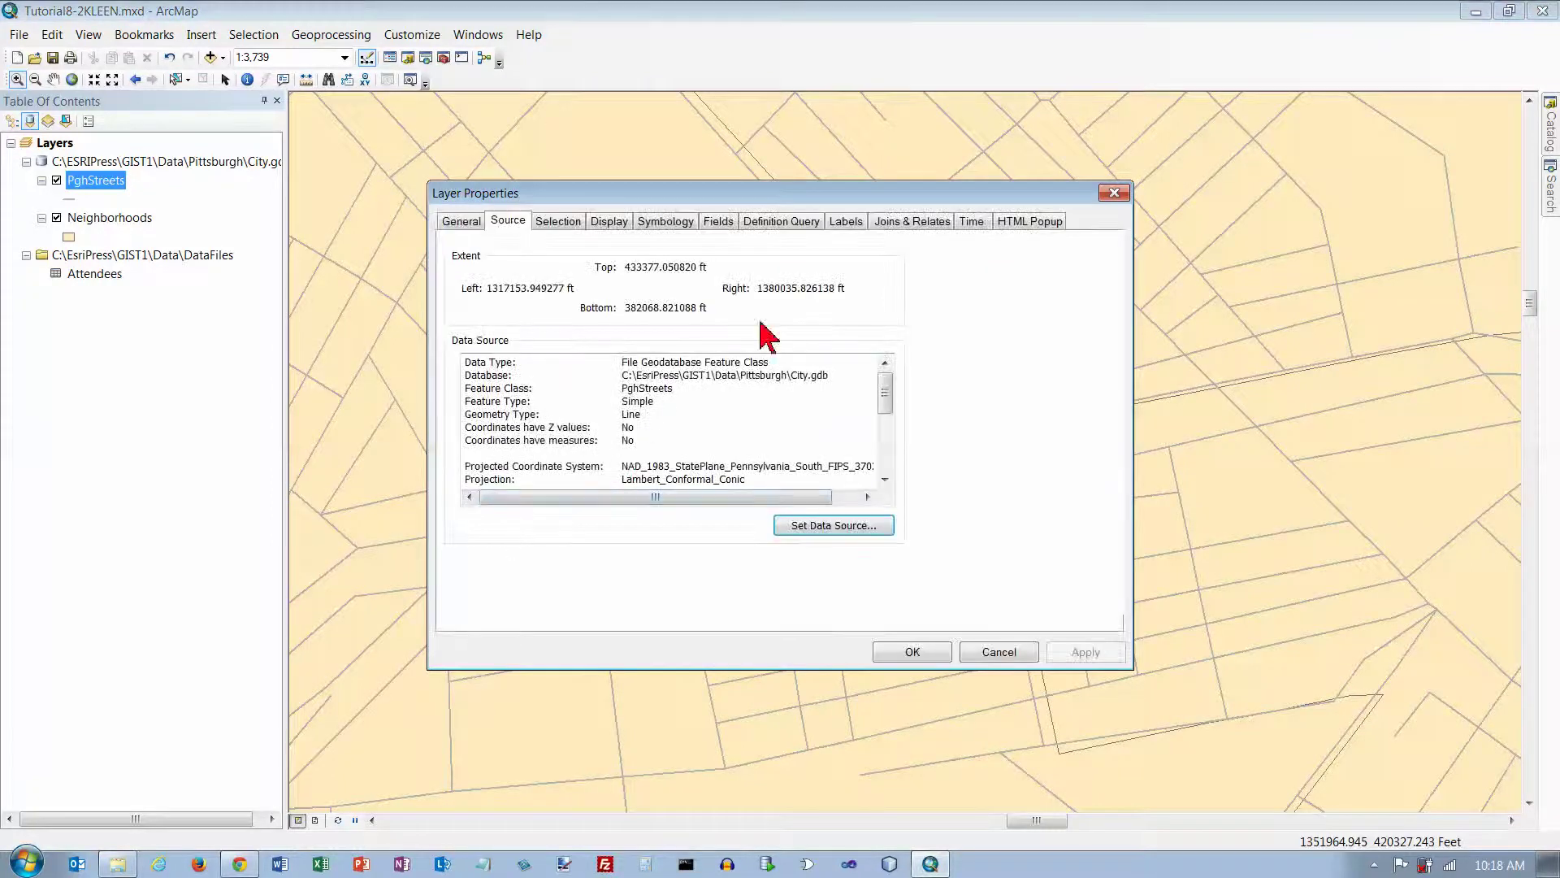
click(848, 223)
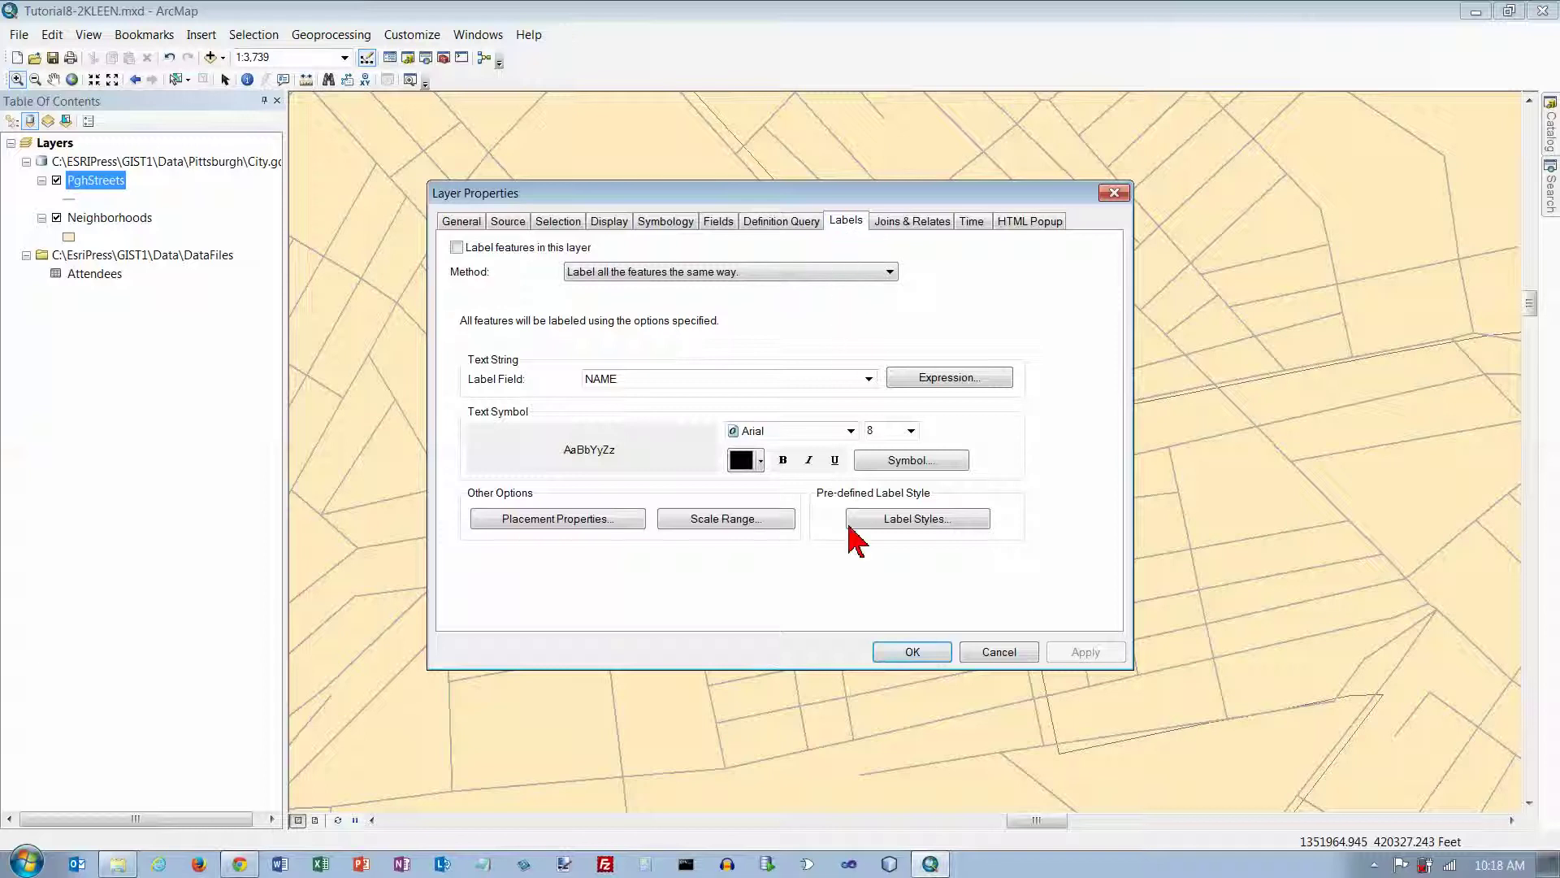
click(455, 247)
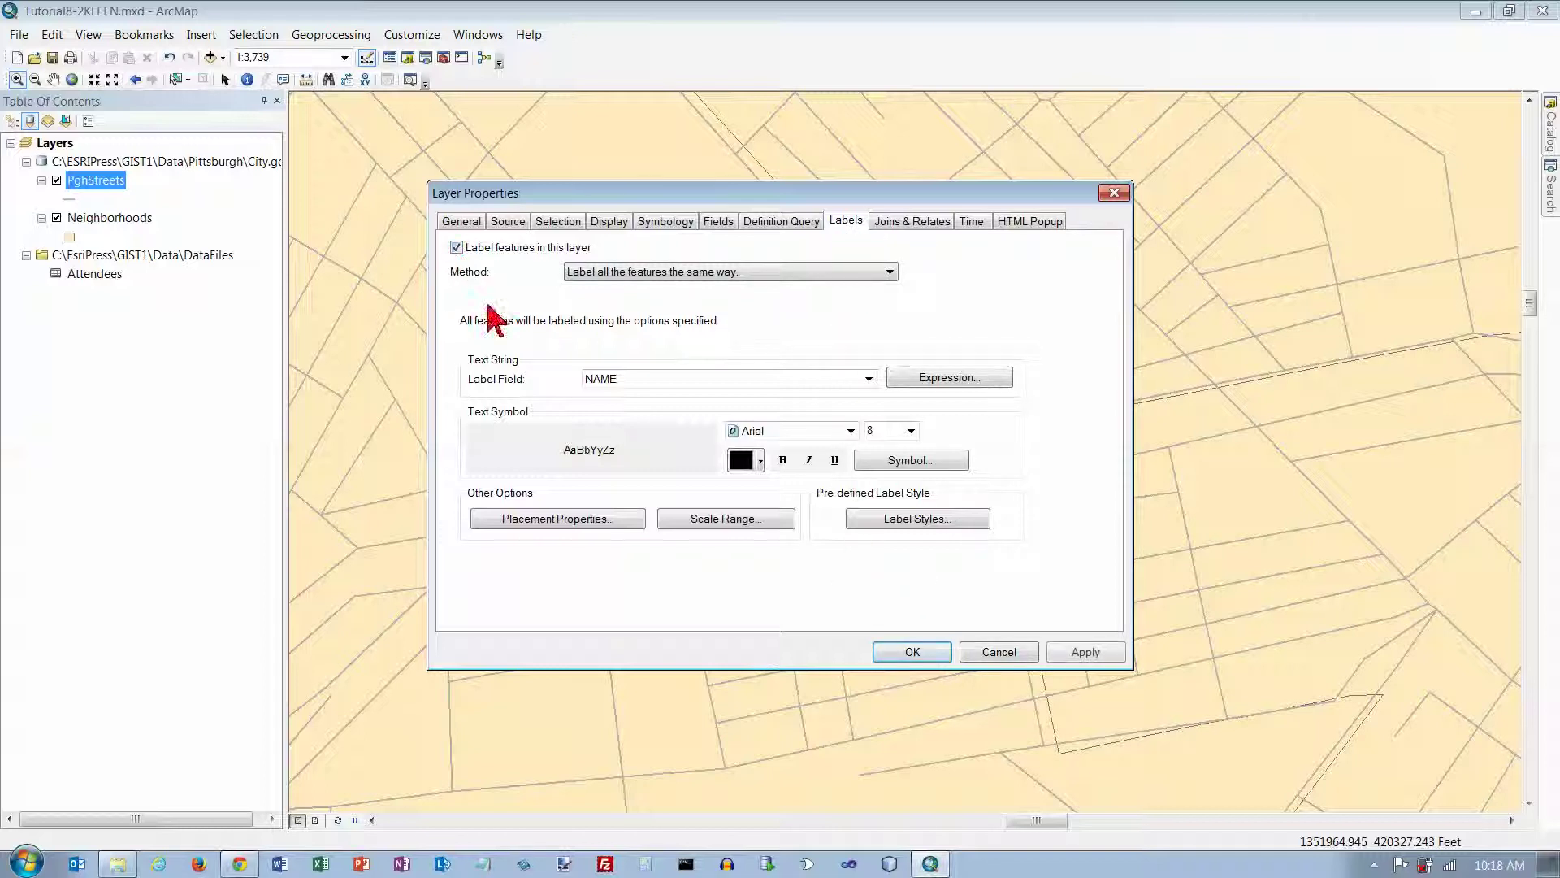
click(918, 654)
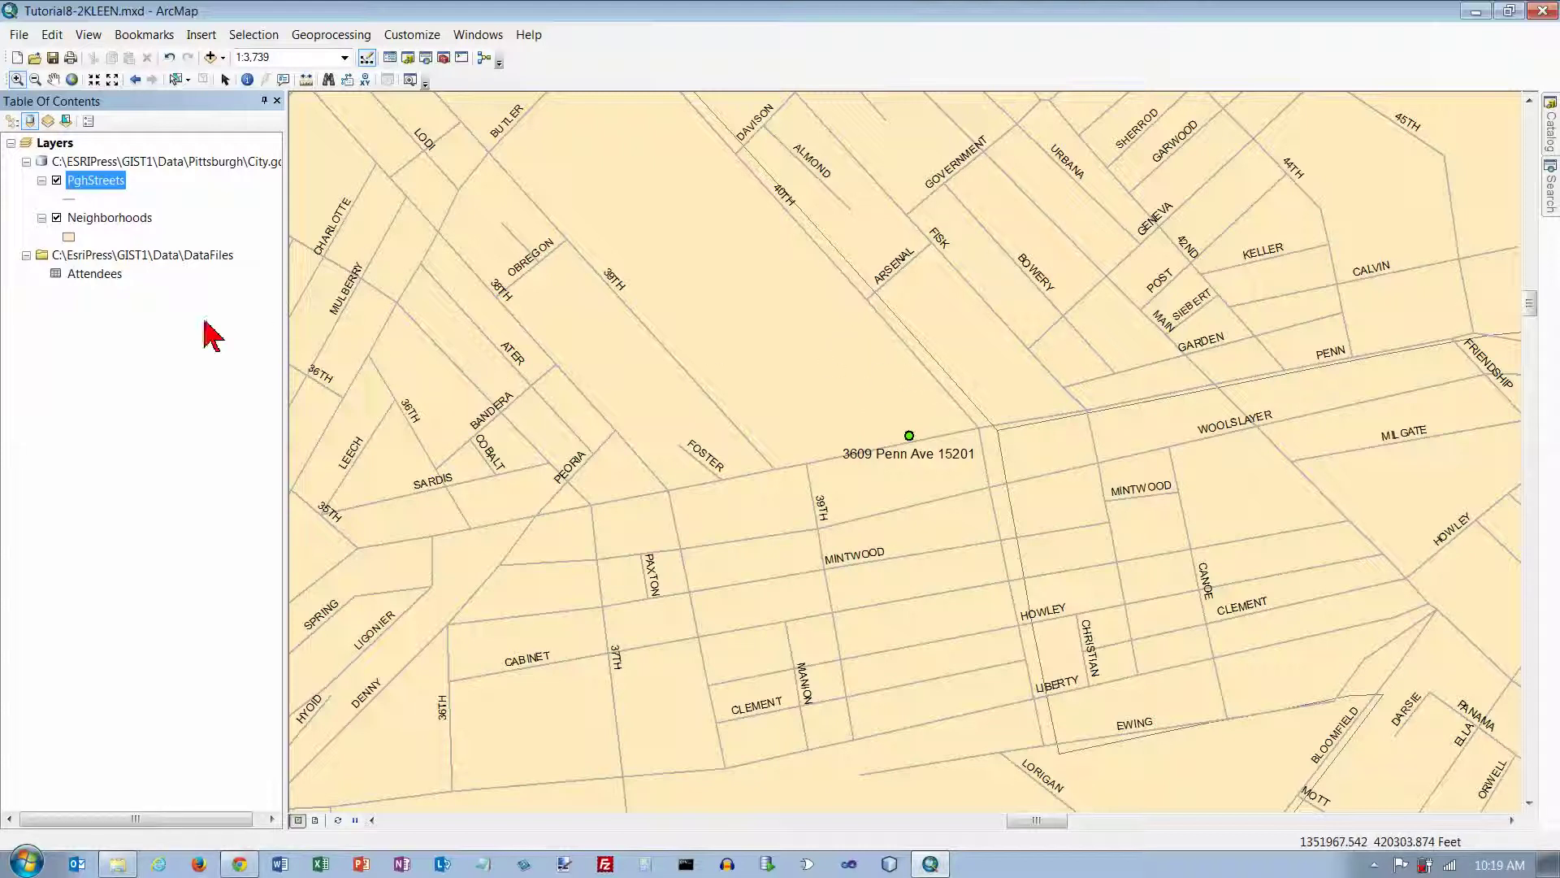
Step: Hide the Neighborhoods layer and reopen the Find address search
click(57, 217)
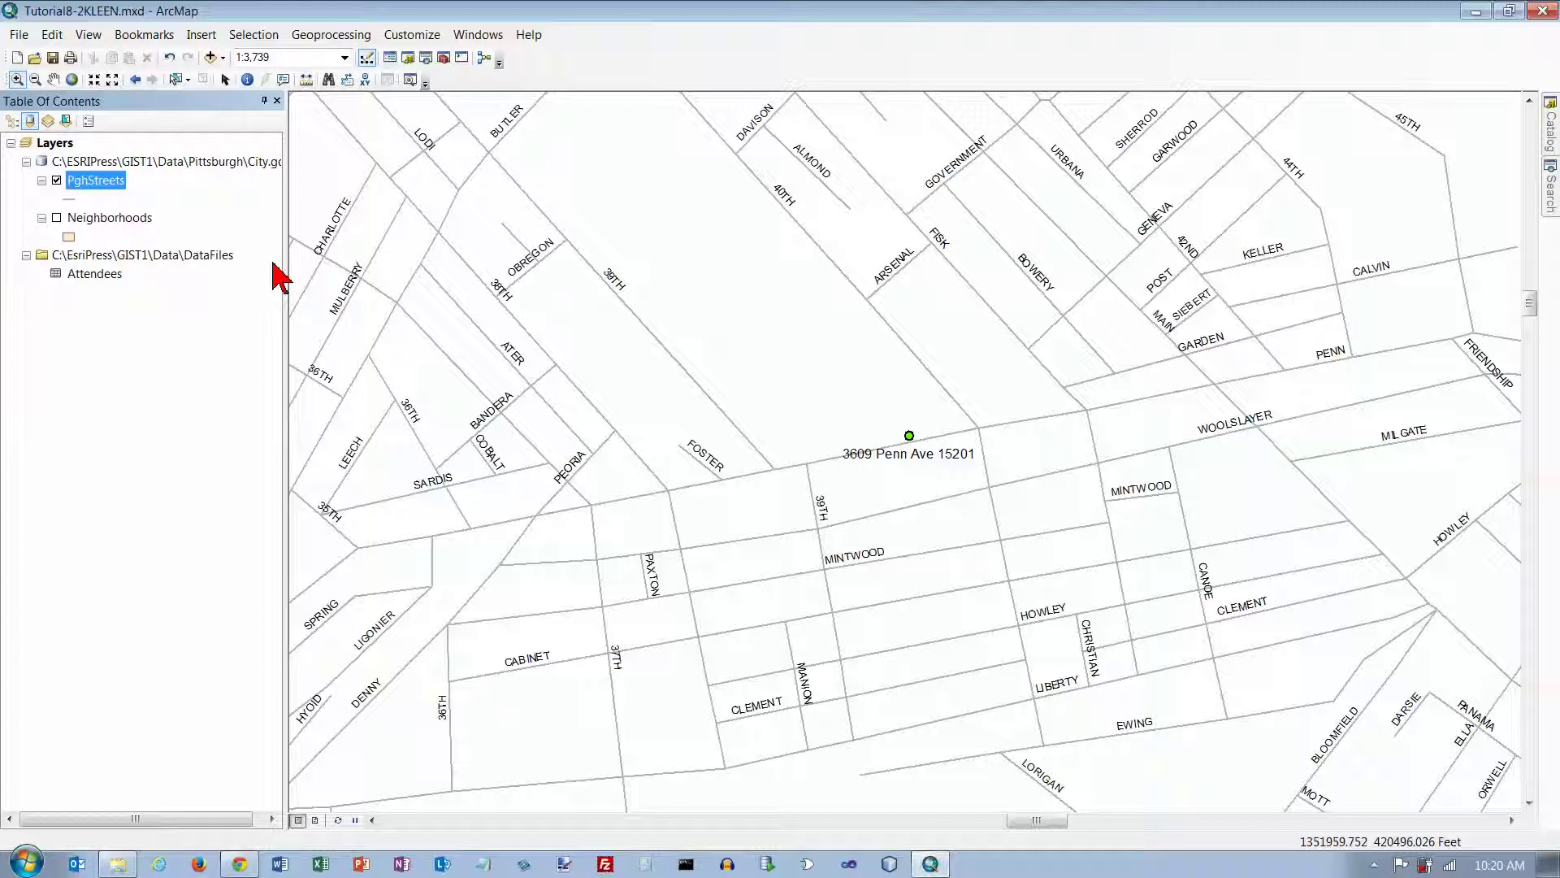
click(328, 79)
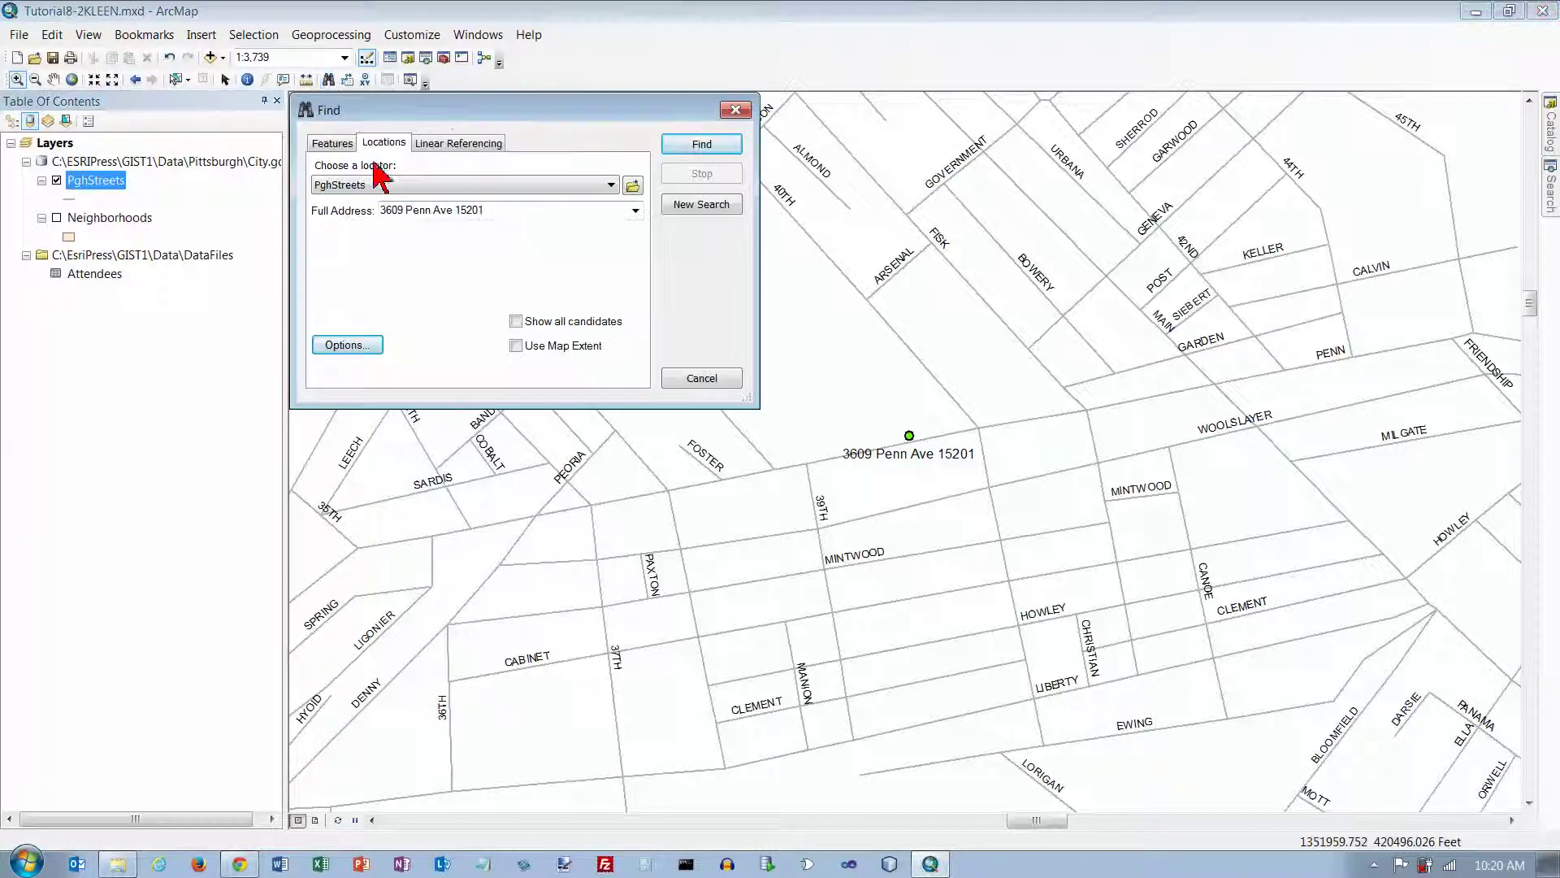
drag(486, 214, 382, 213)
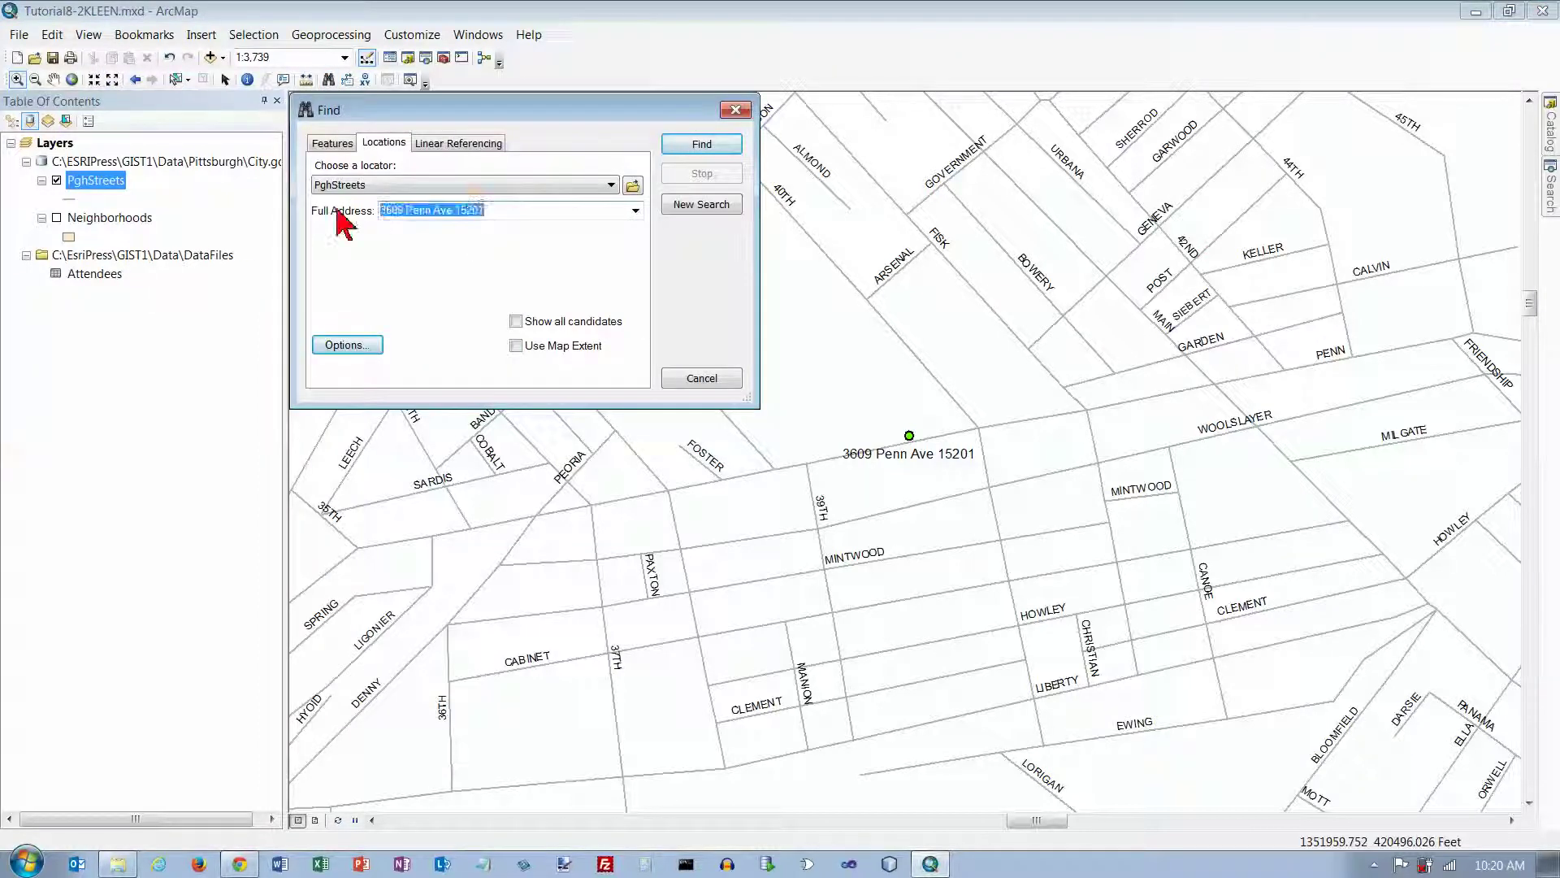
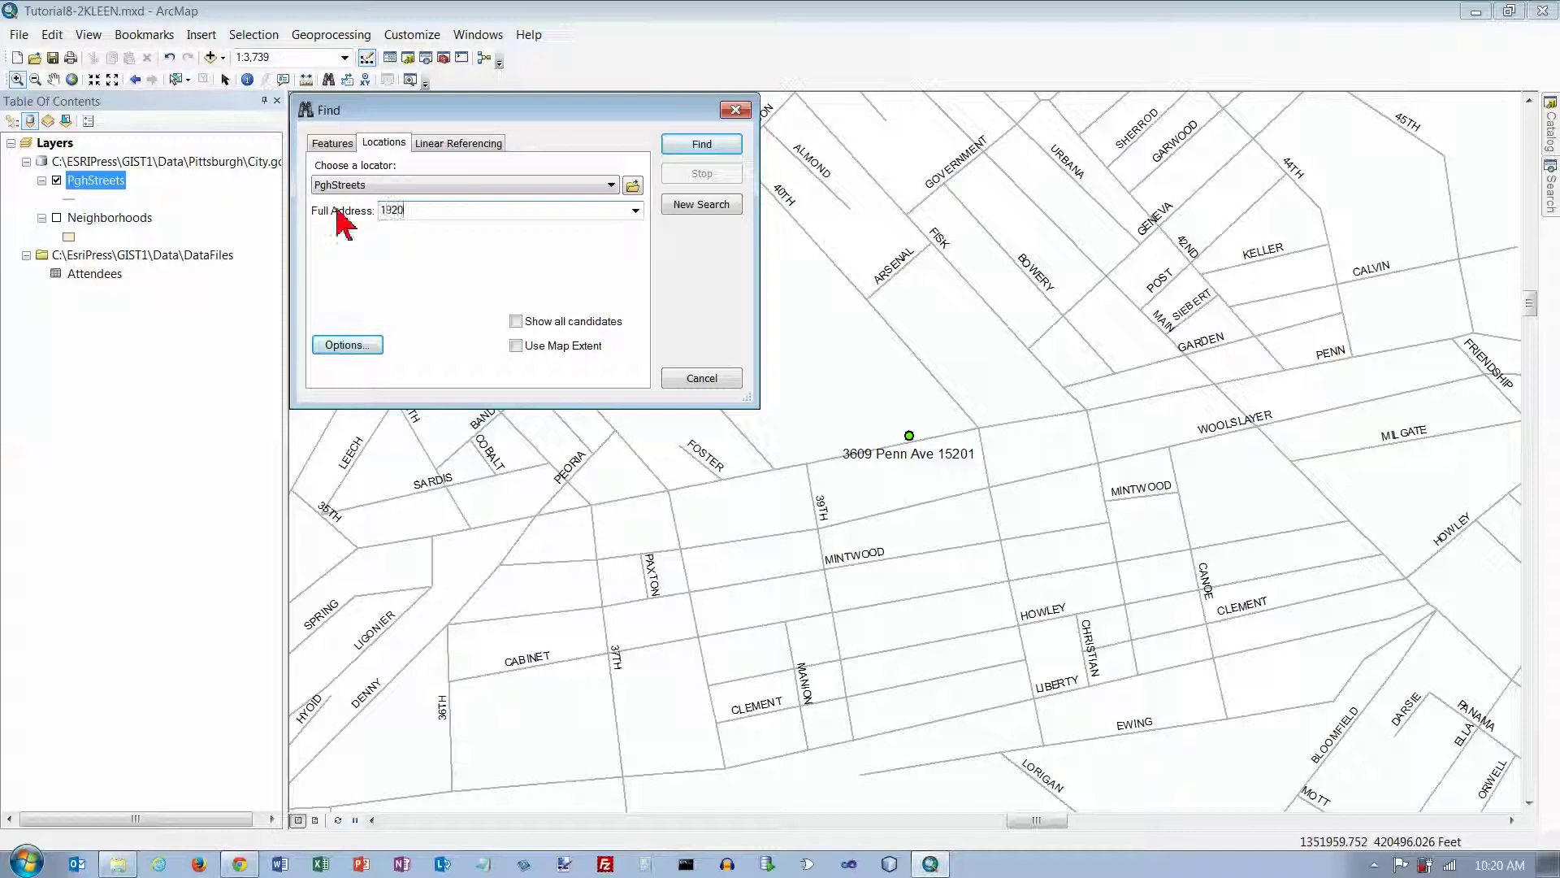
click(701, 147)
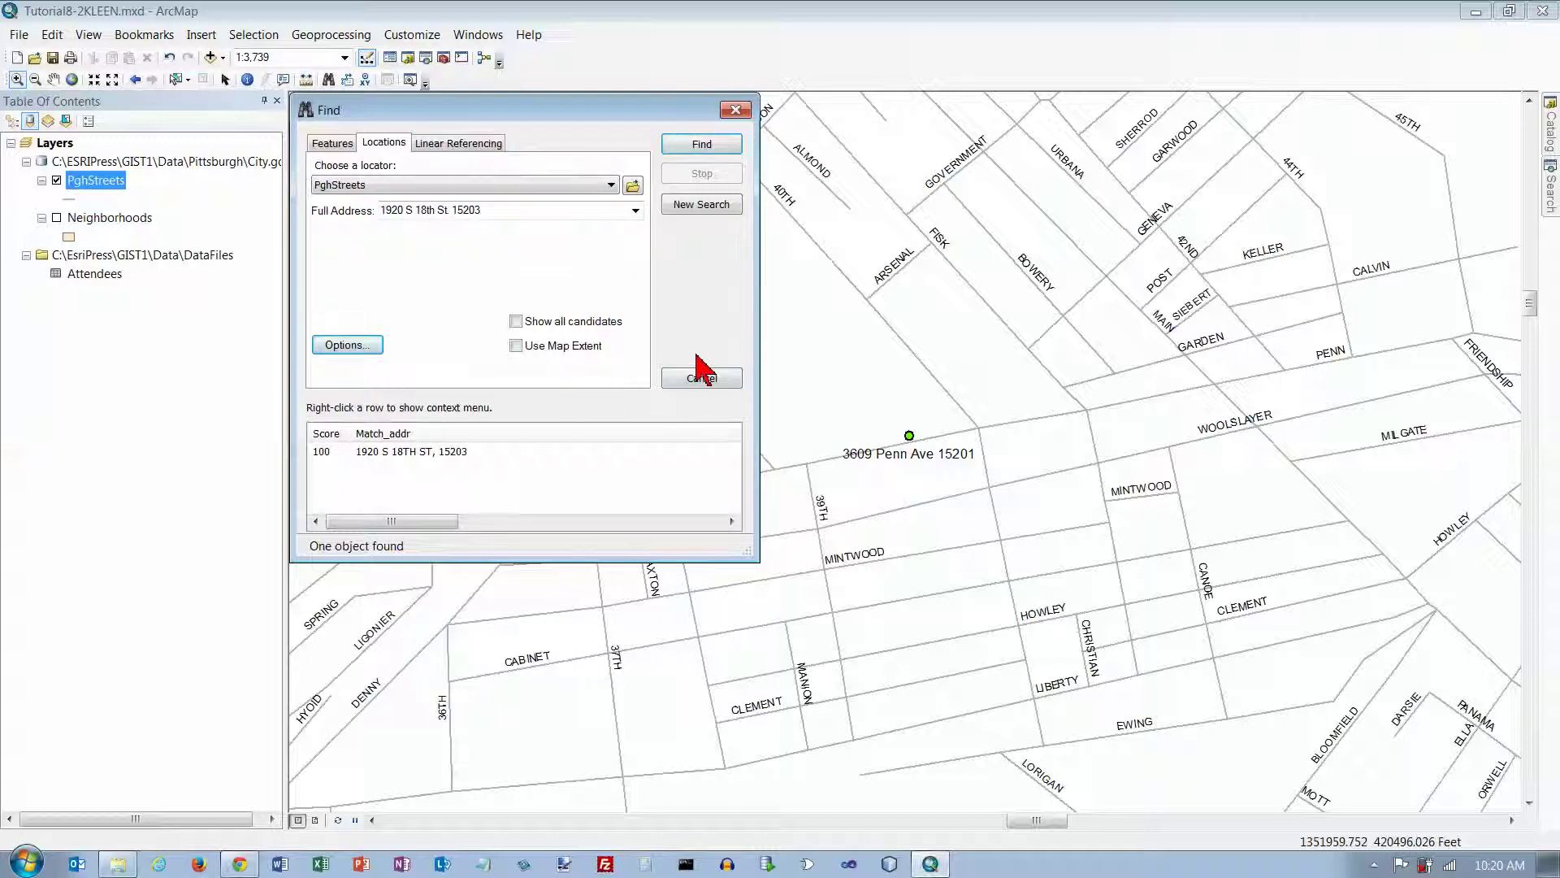
right_click(451, 453)
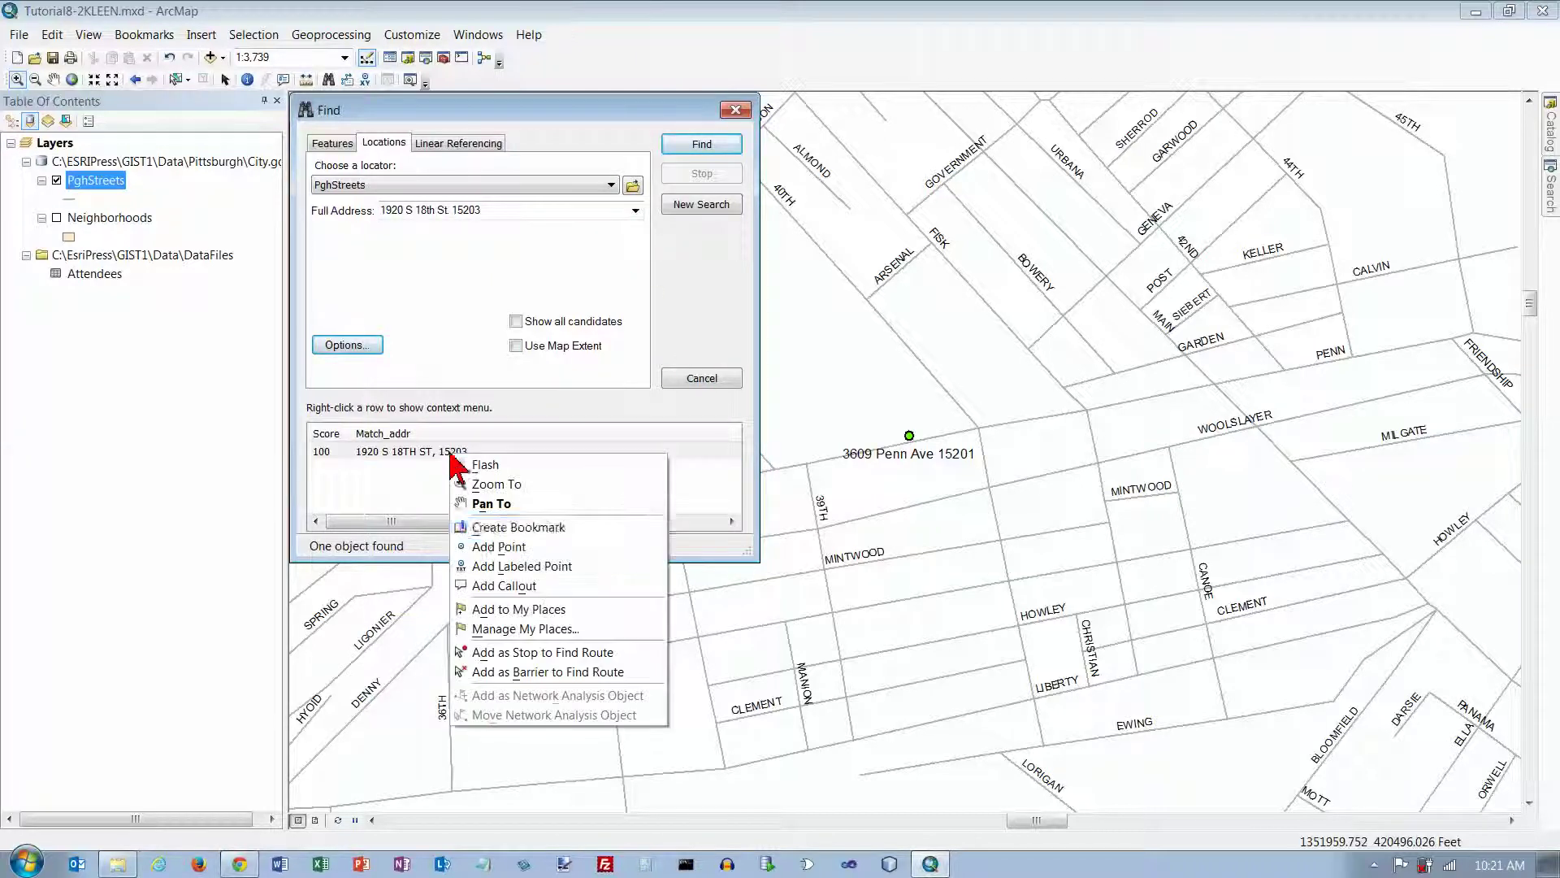
click(524, 567)
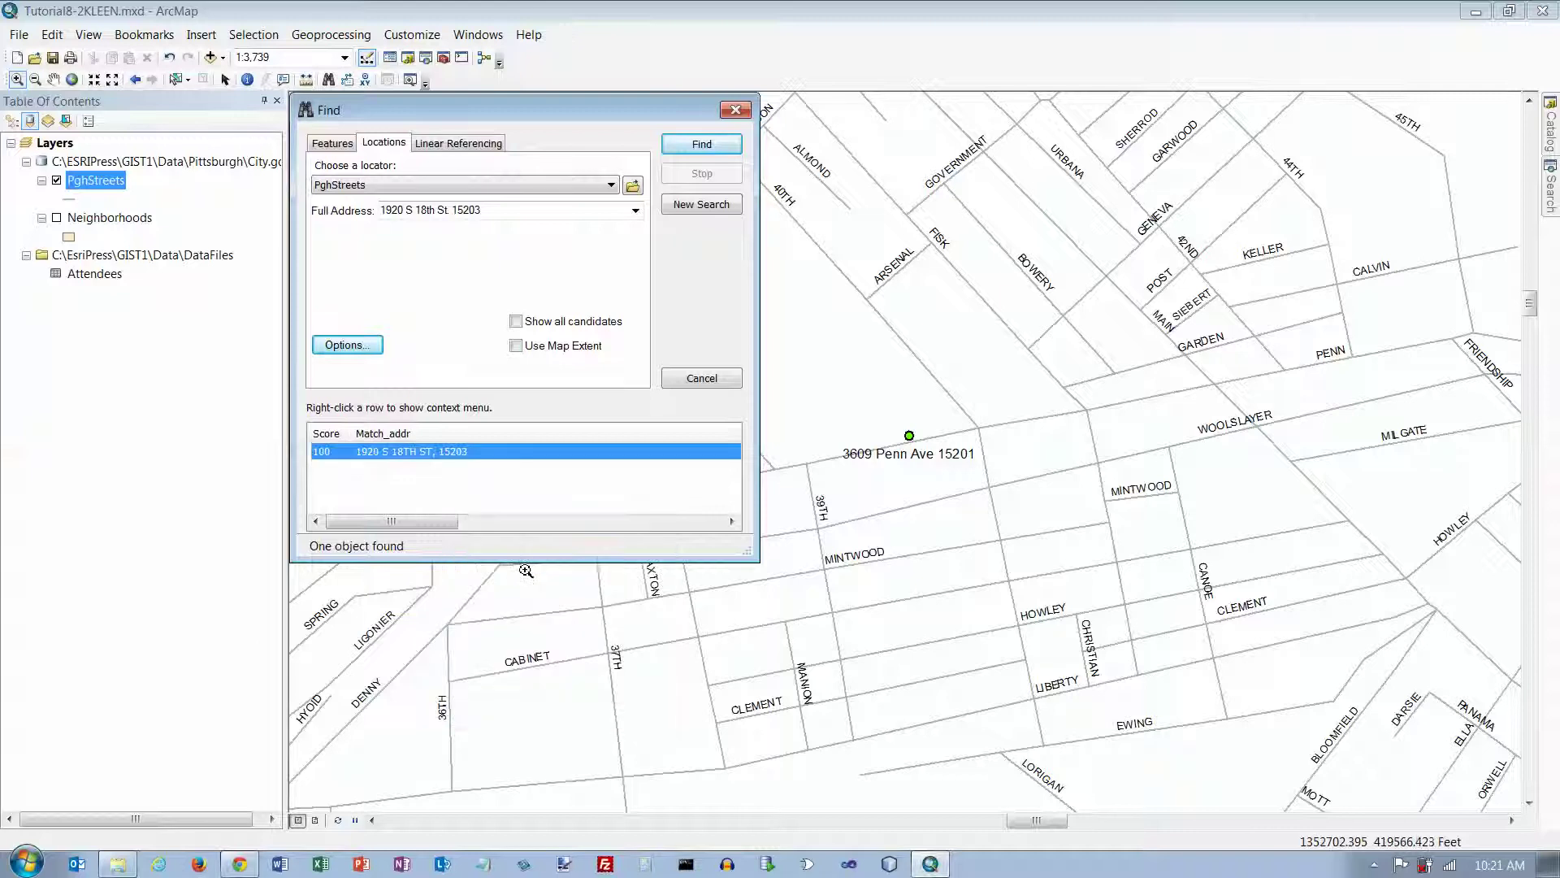
click(735, 110)
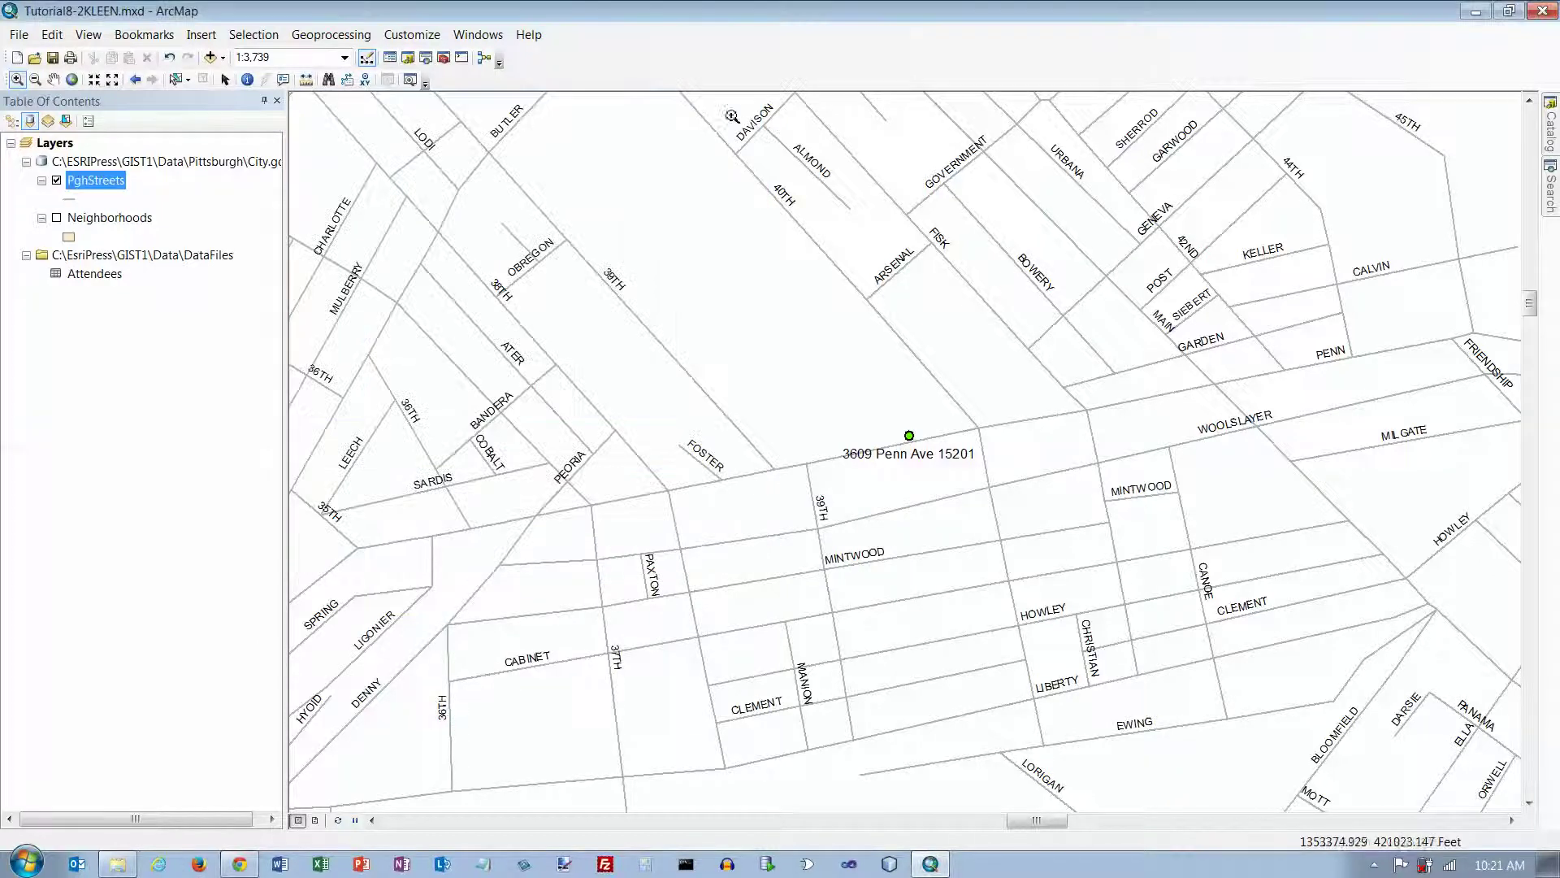
click(72, 78)
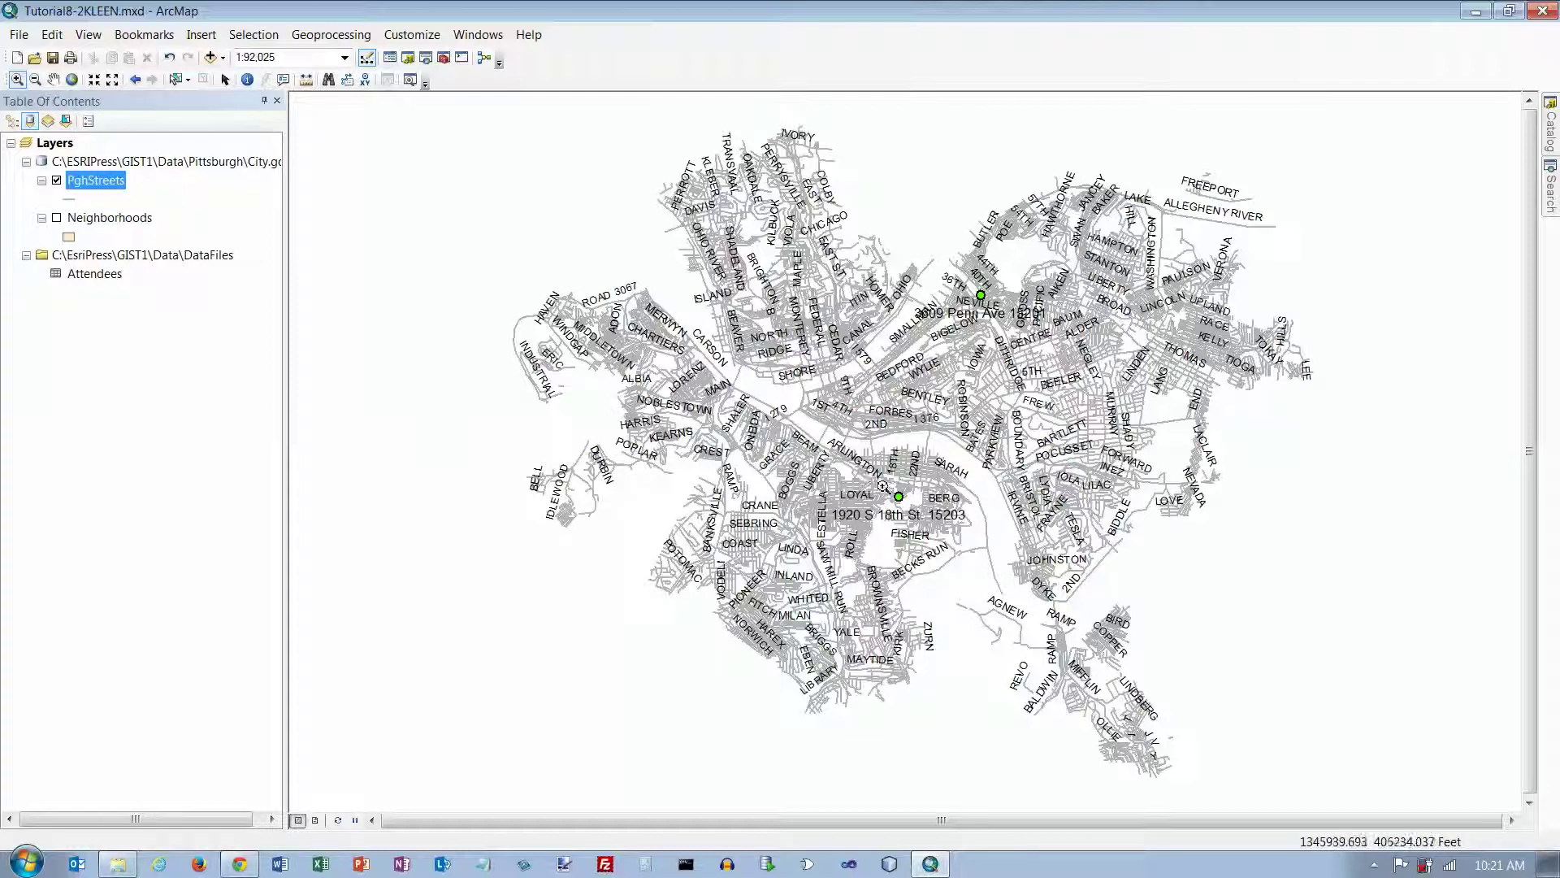
drag(883, 485, 918, 513)
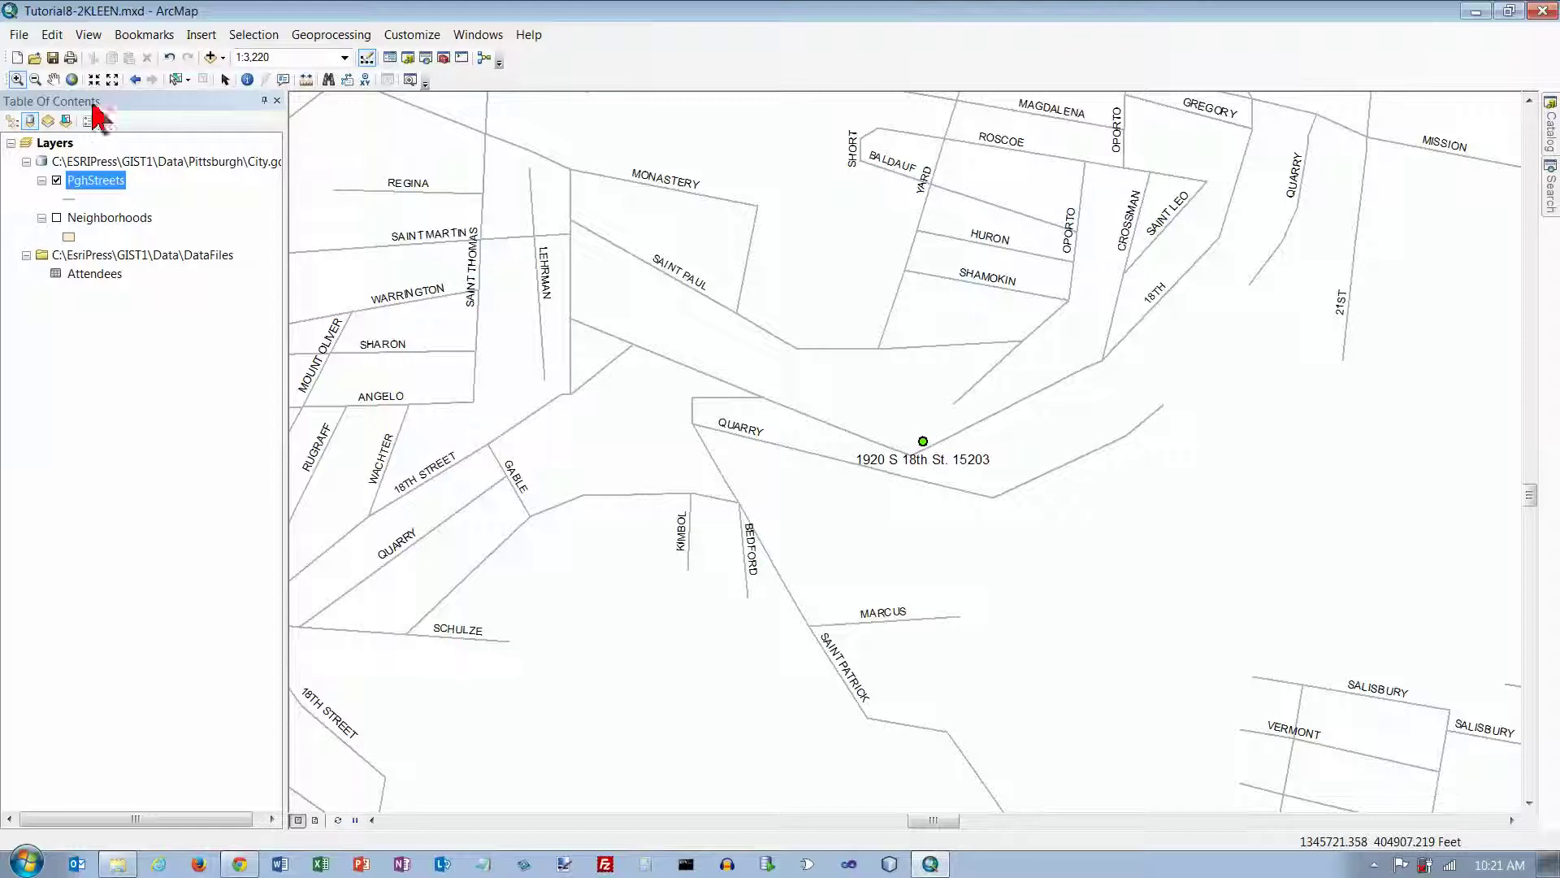
click(72, 80)
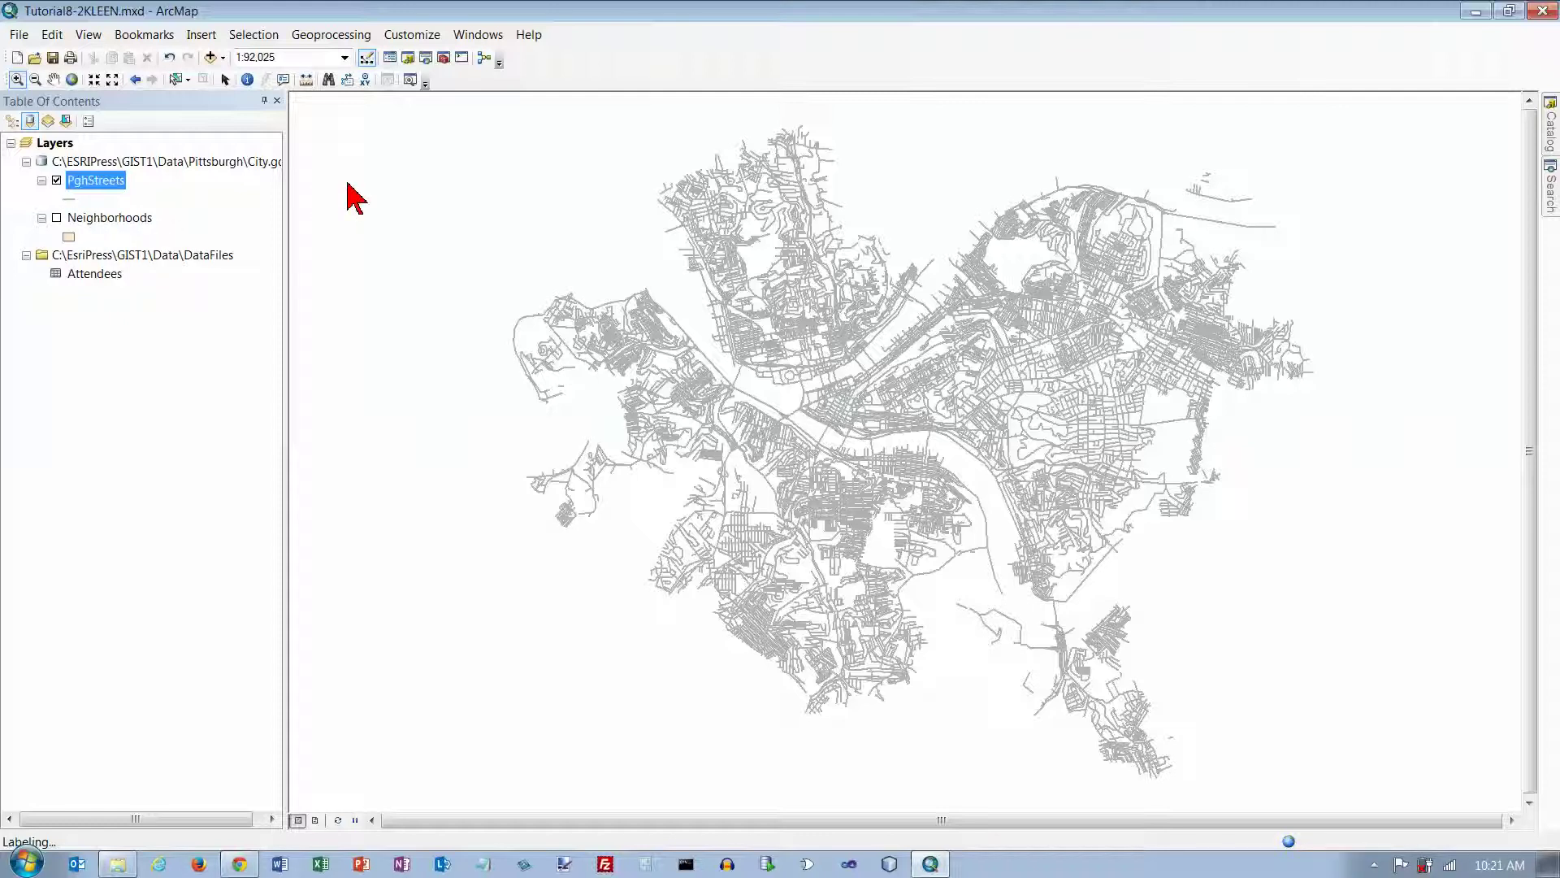
click(328, 79)
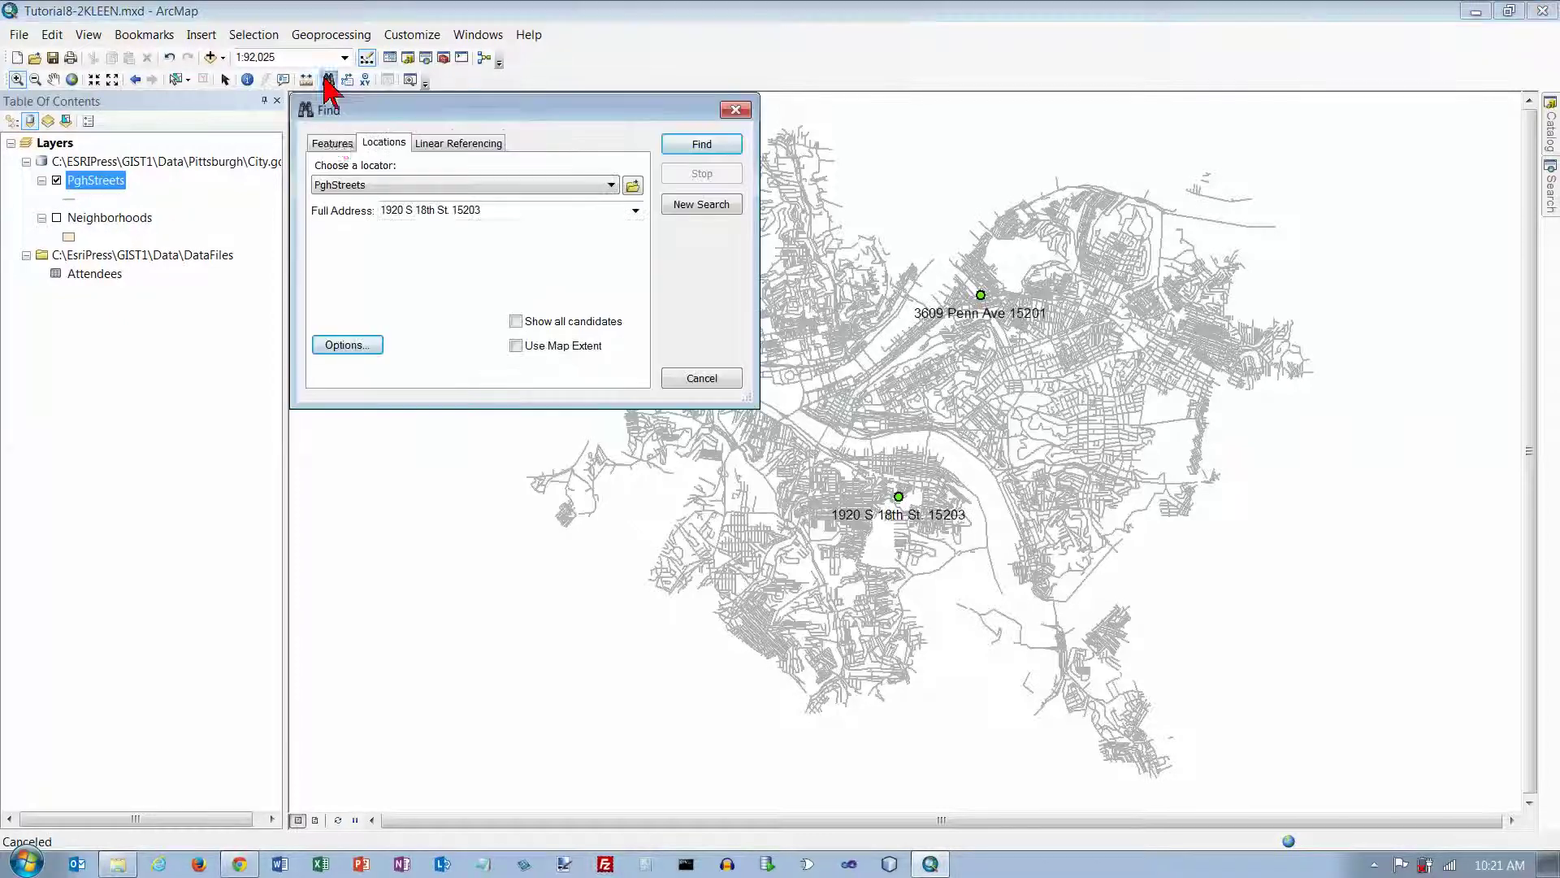
drag(502, 213, 340, 213)
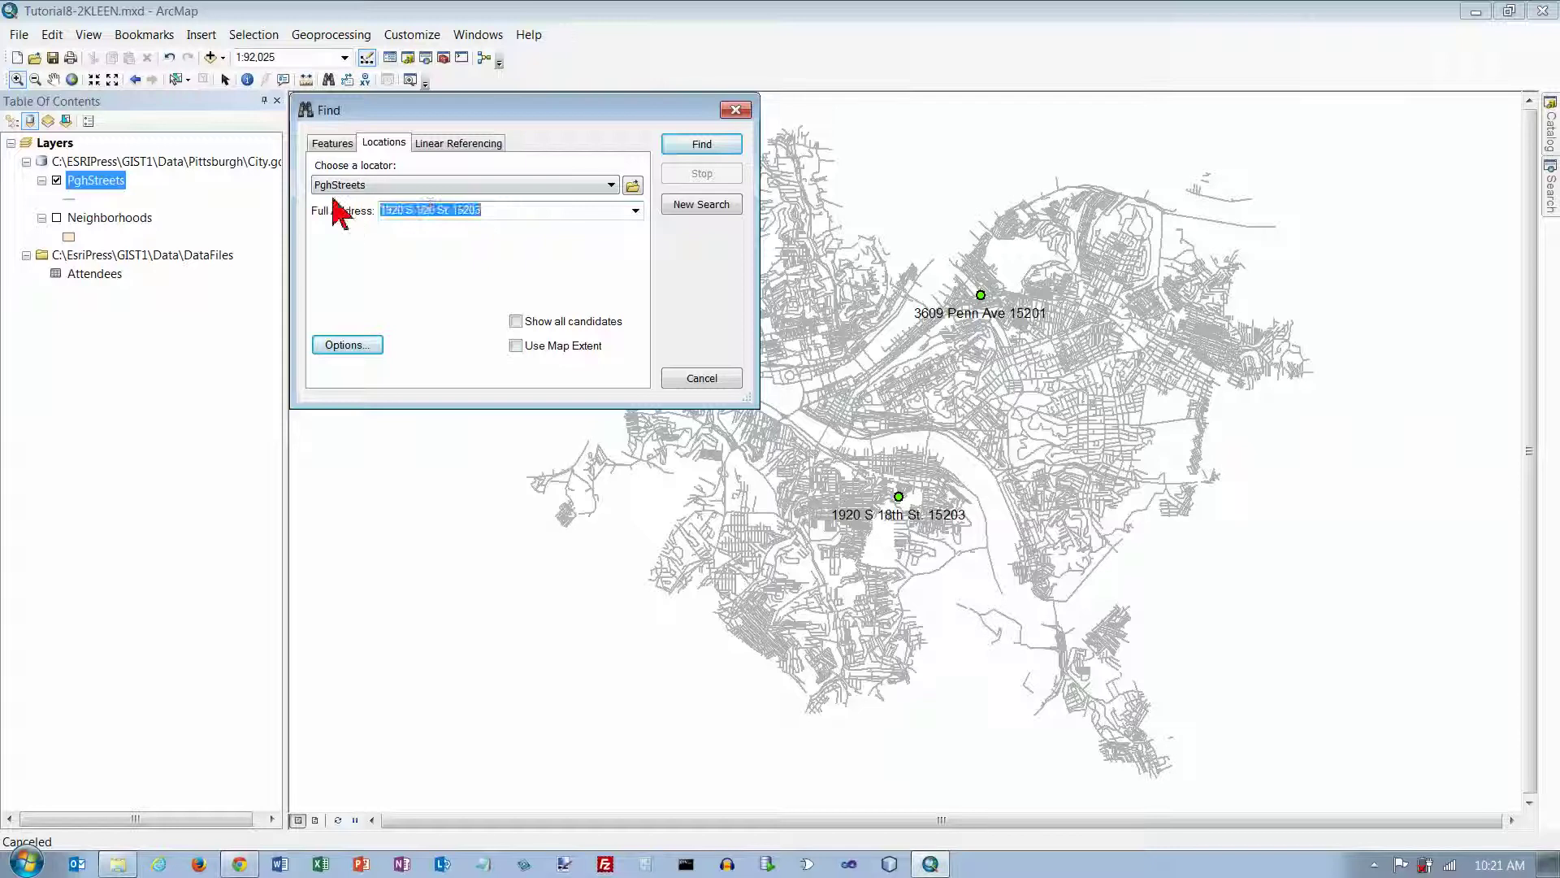
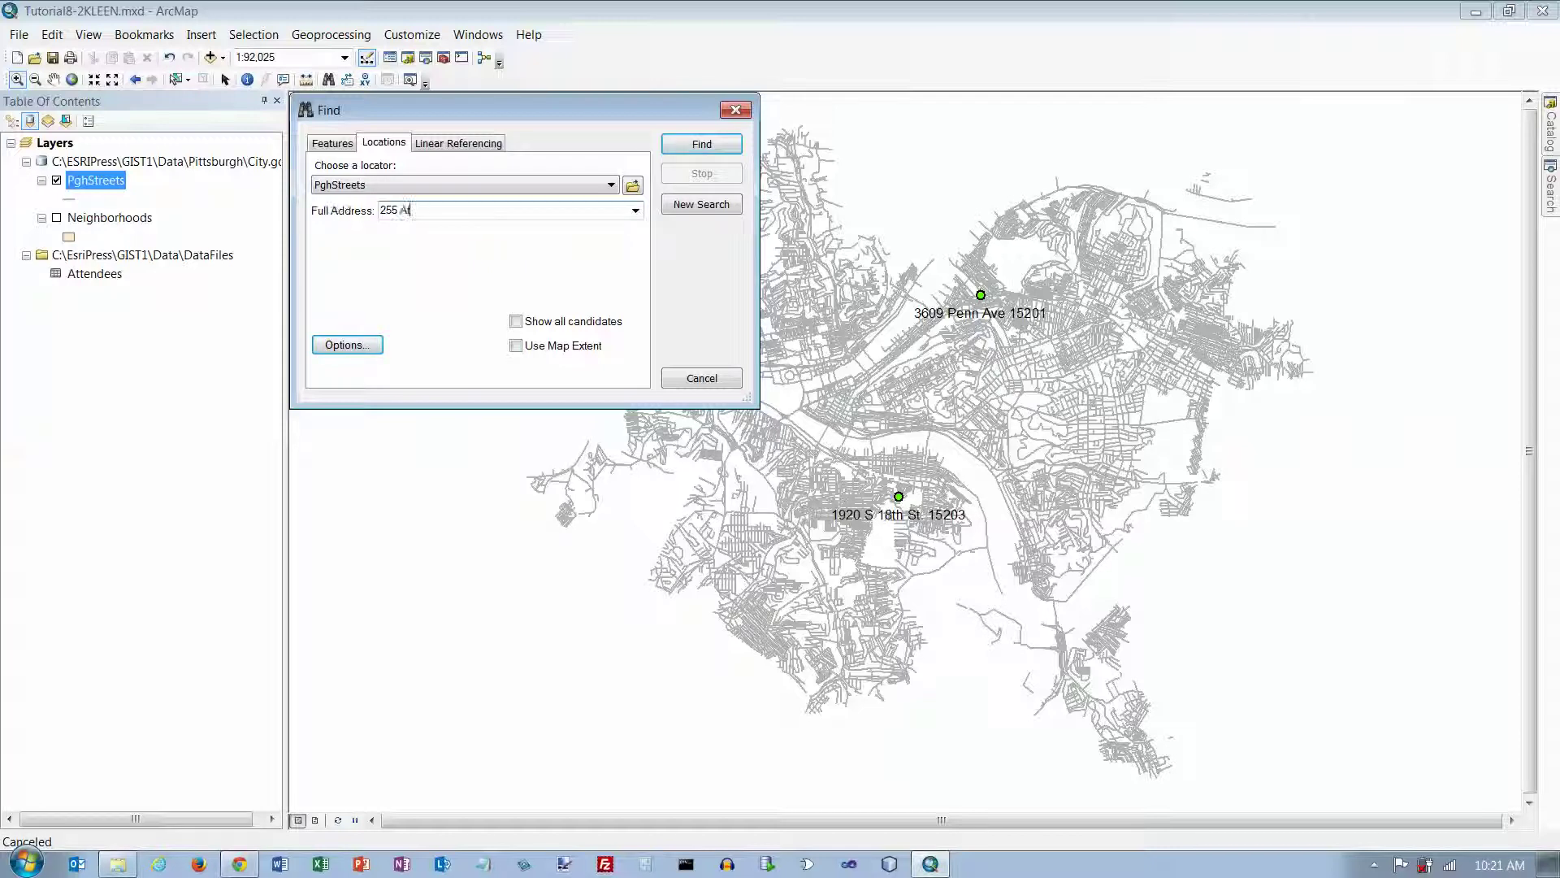
click(690, 146)
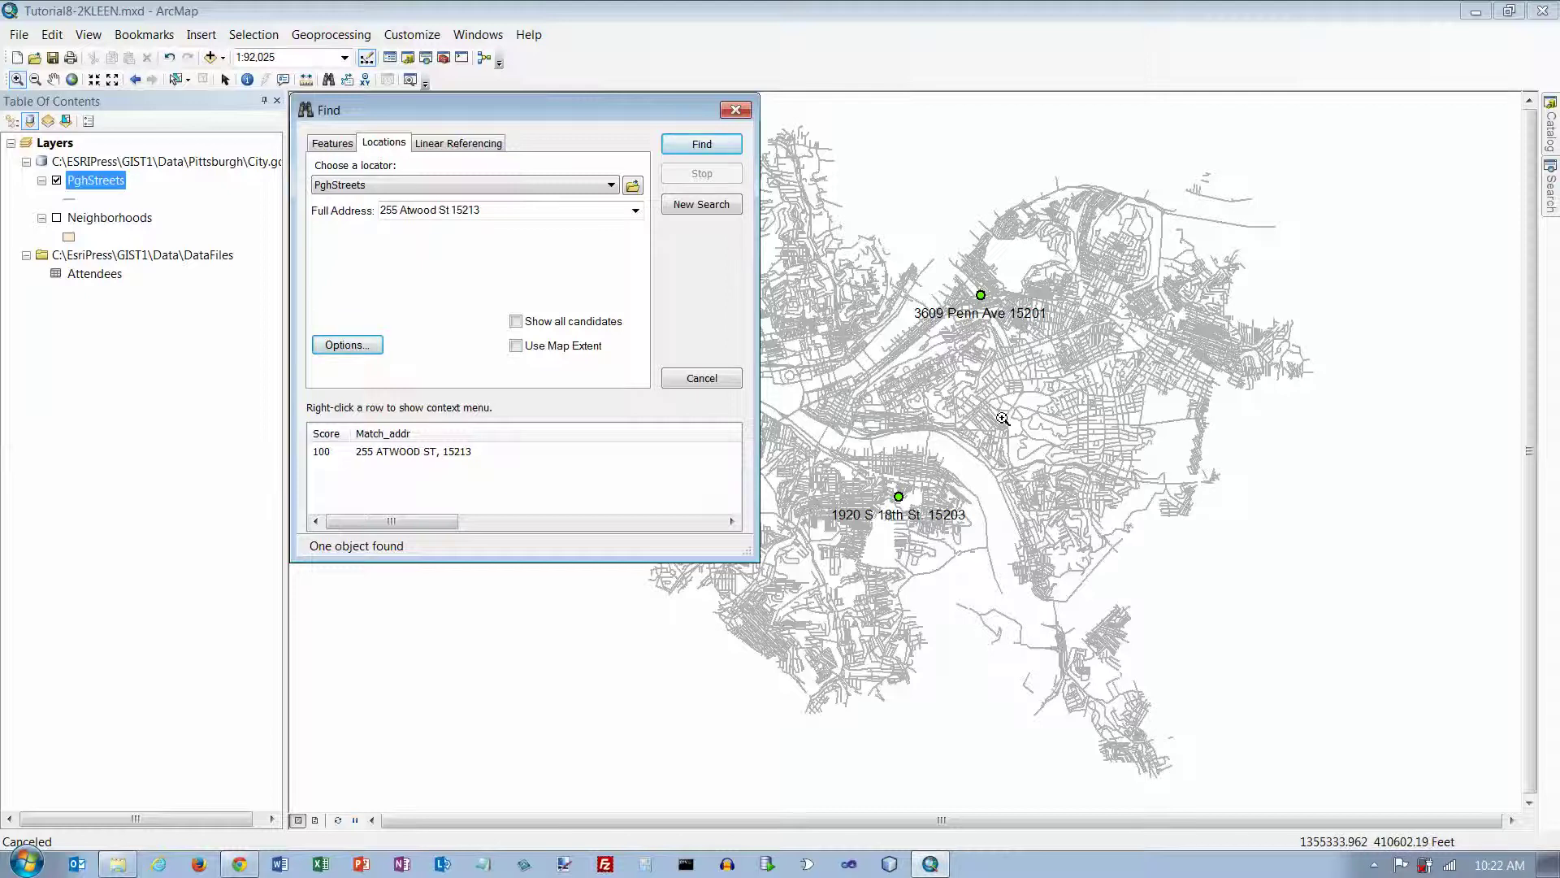
right_click(436, 452)
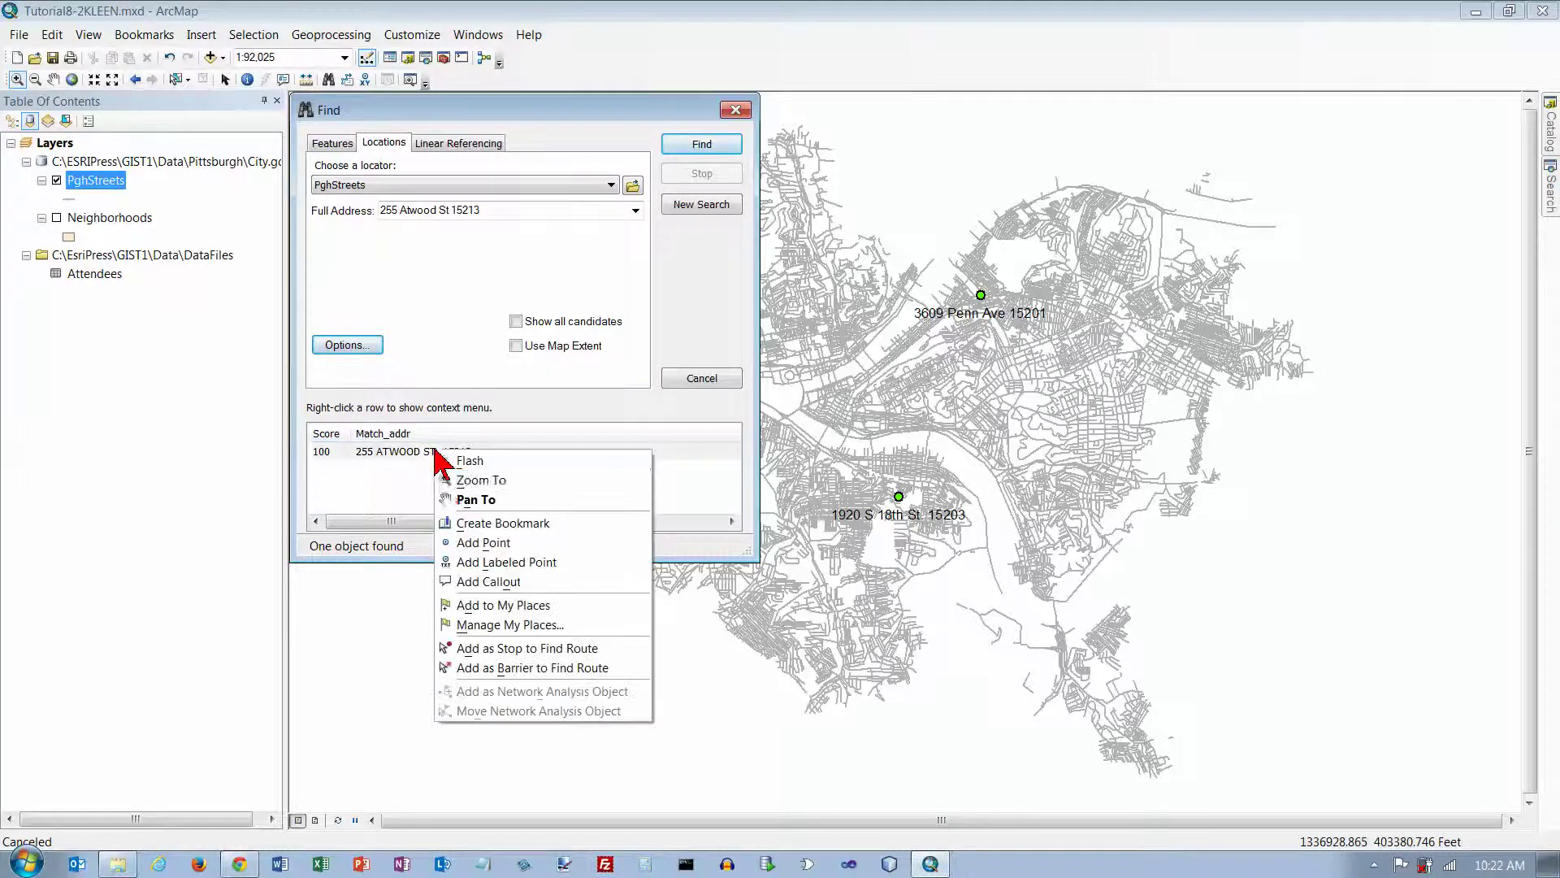
click(496, 561)
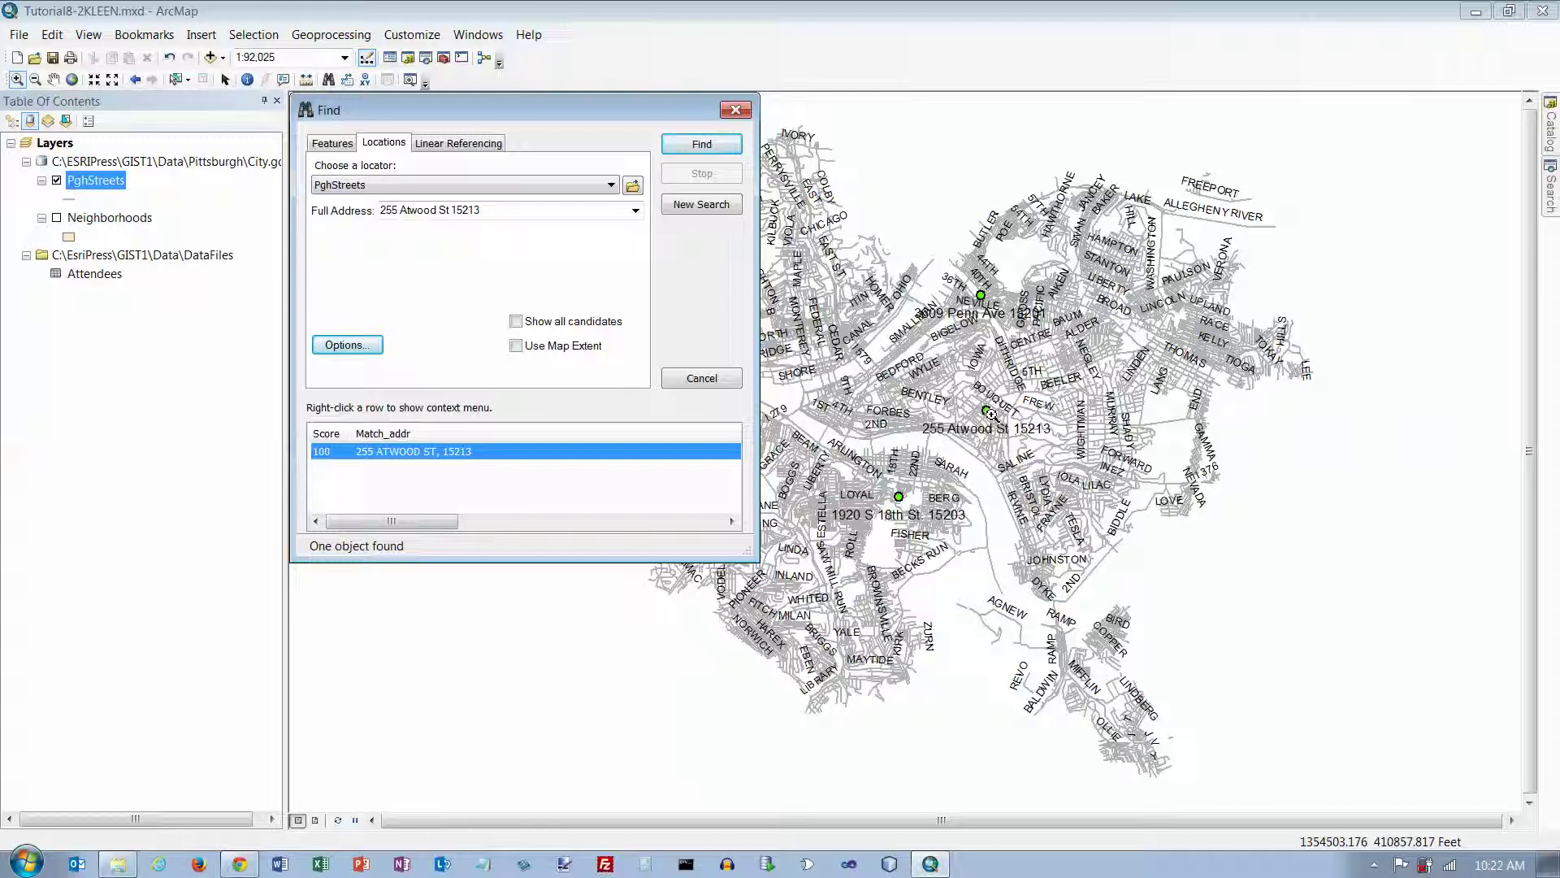
Step: Turn on Neighborhoods as hollow outlines of width 1, and close the Find window
click(57, 218)
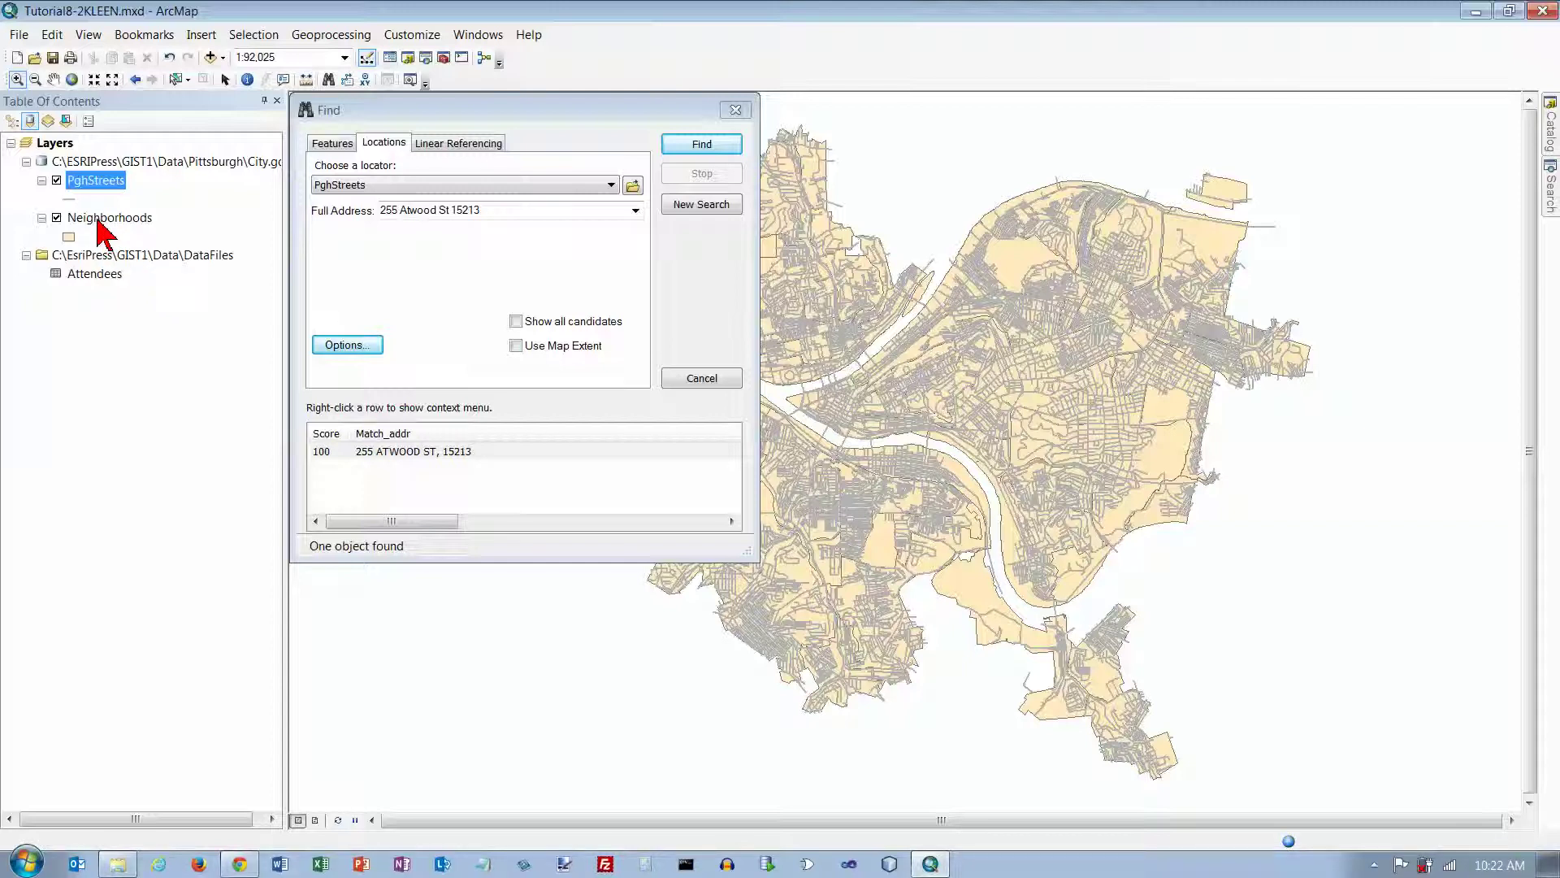
click(68, 237)
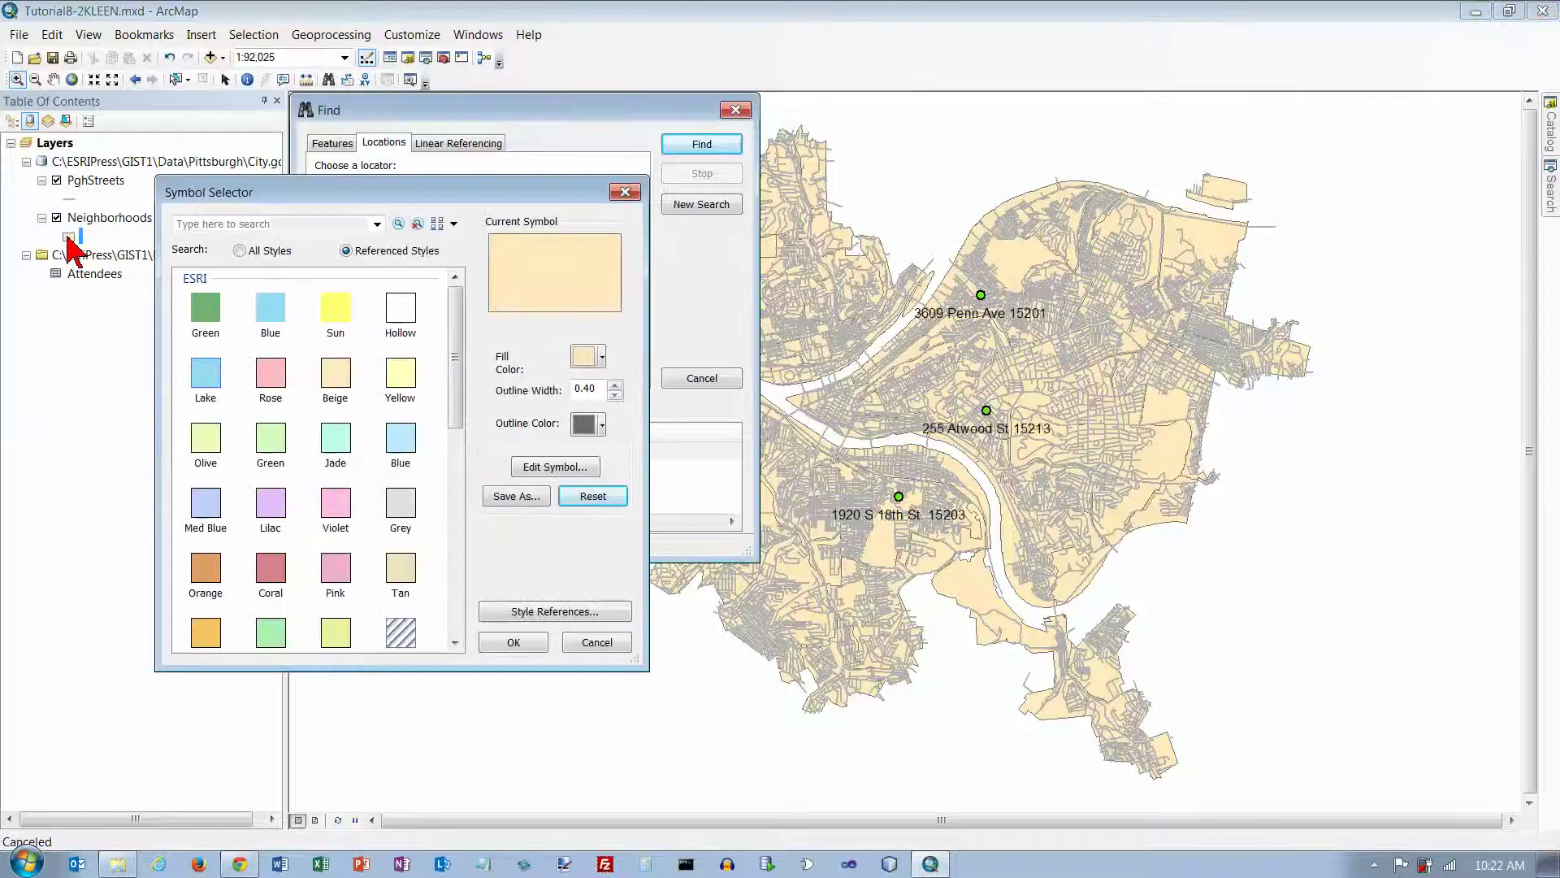
click(407, 309)
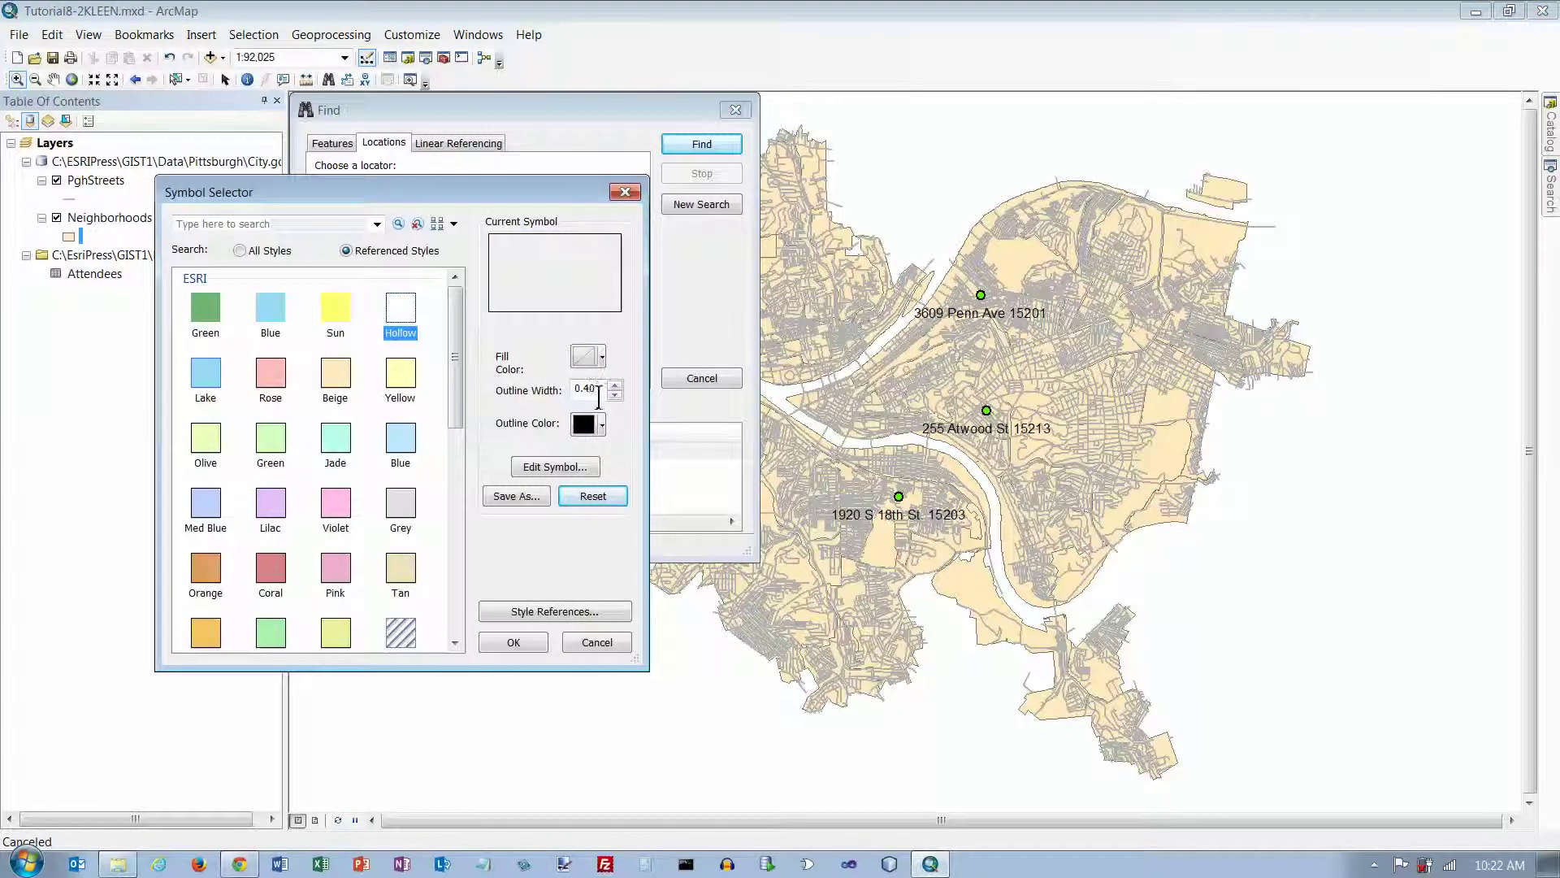
click(615, 385)
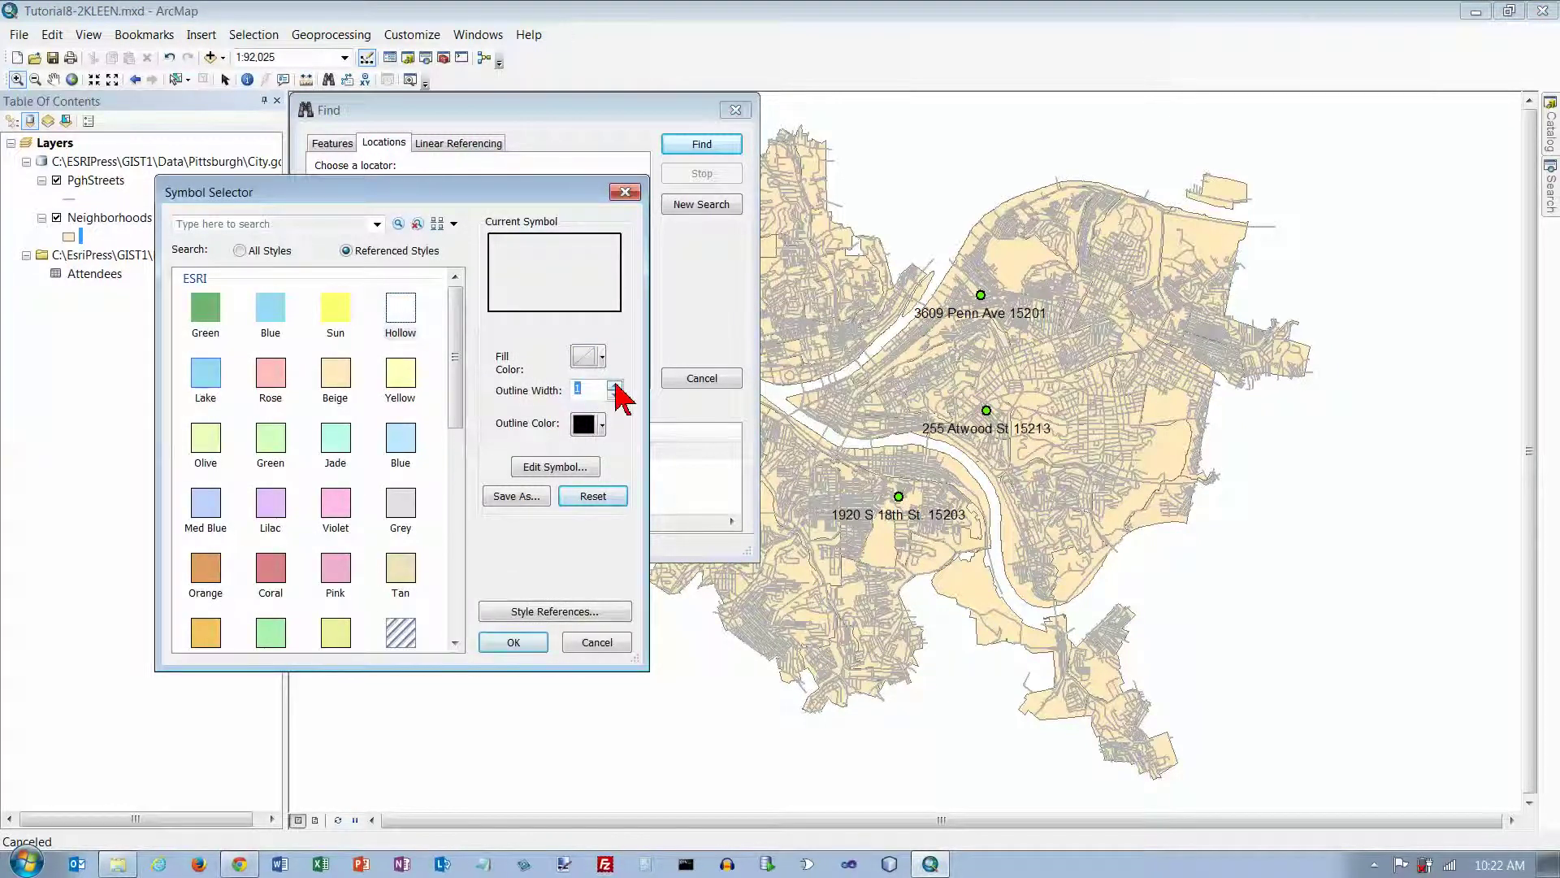
click(525, 643)
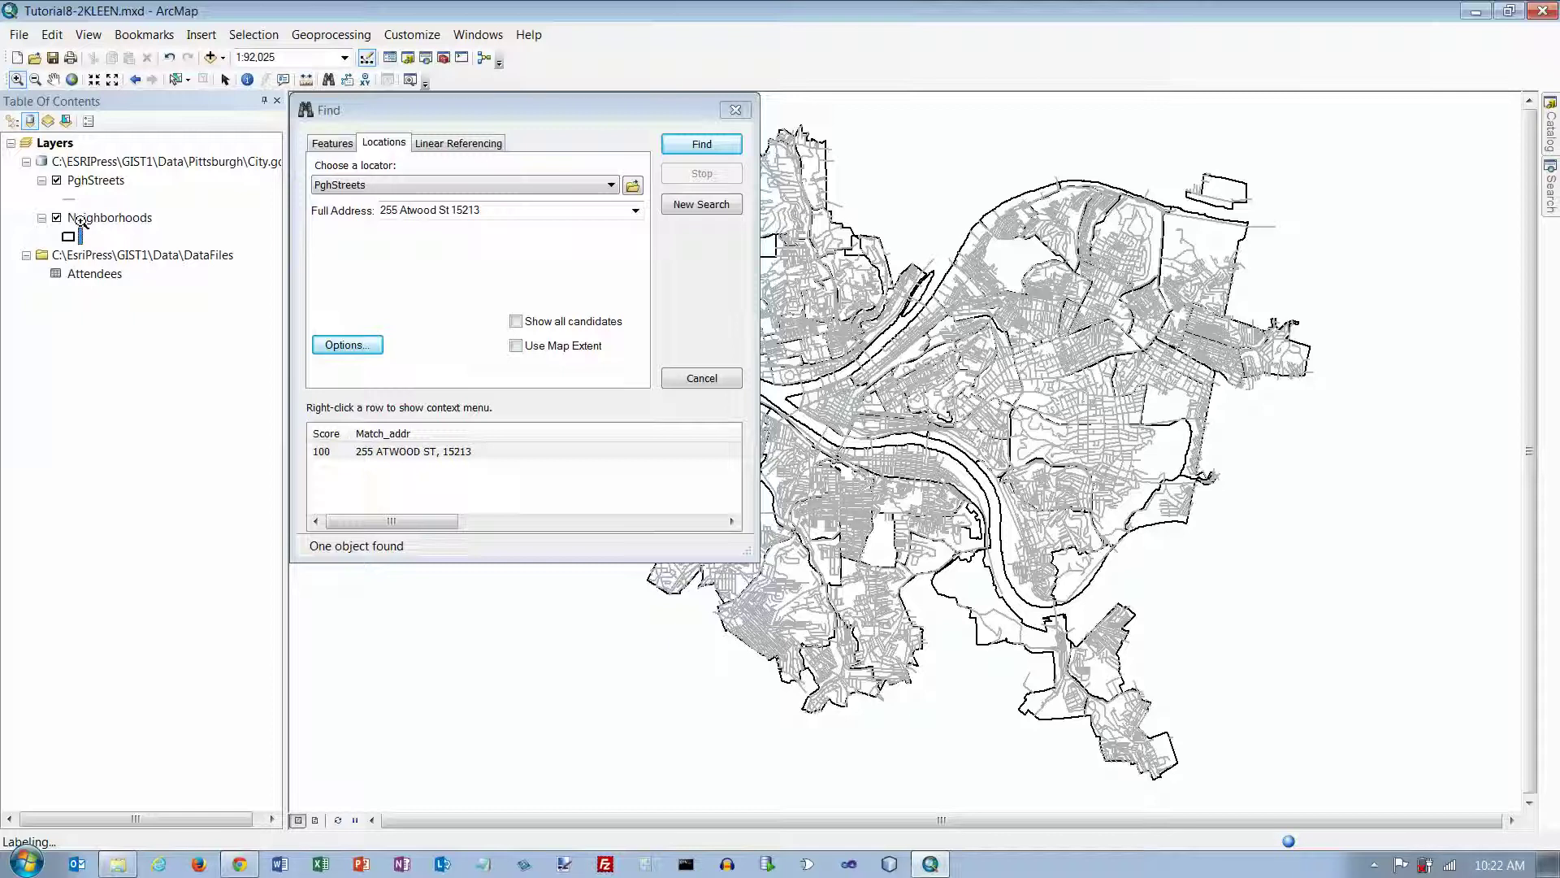
click(737, 111)
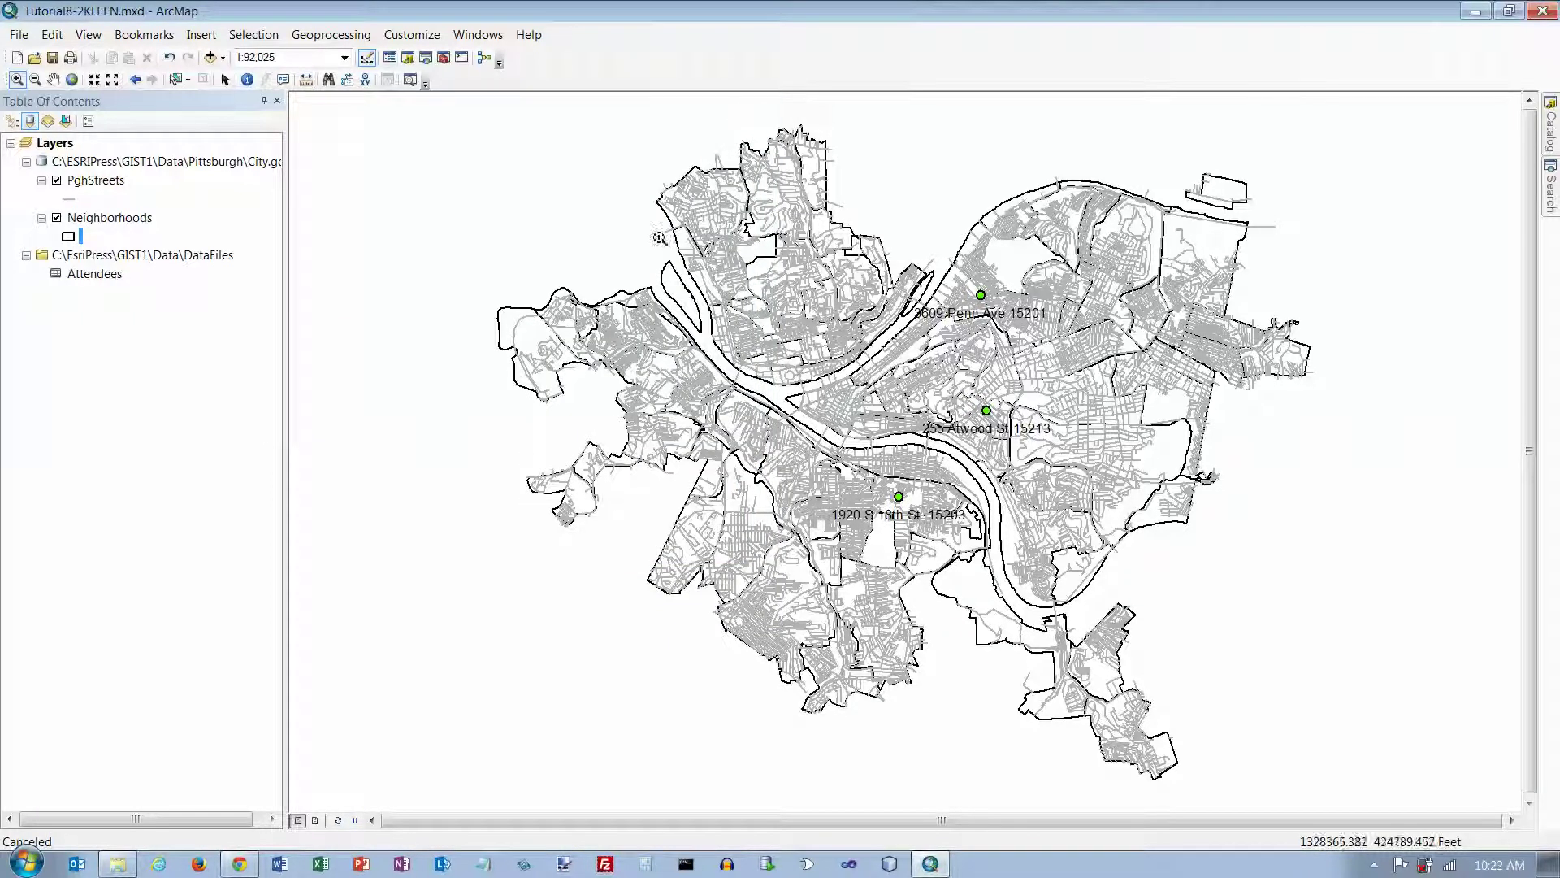
click(328, 81)
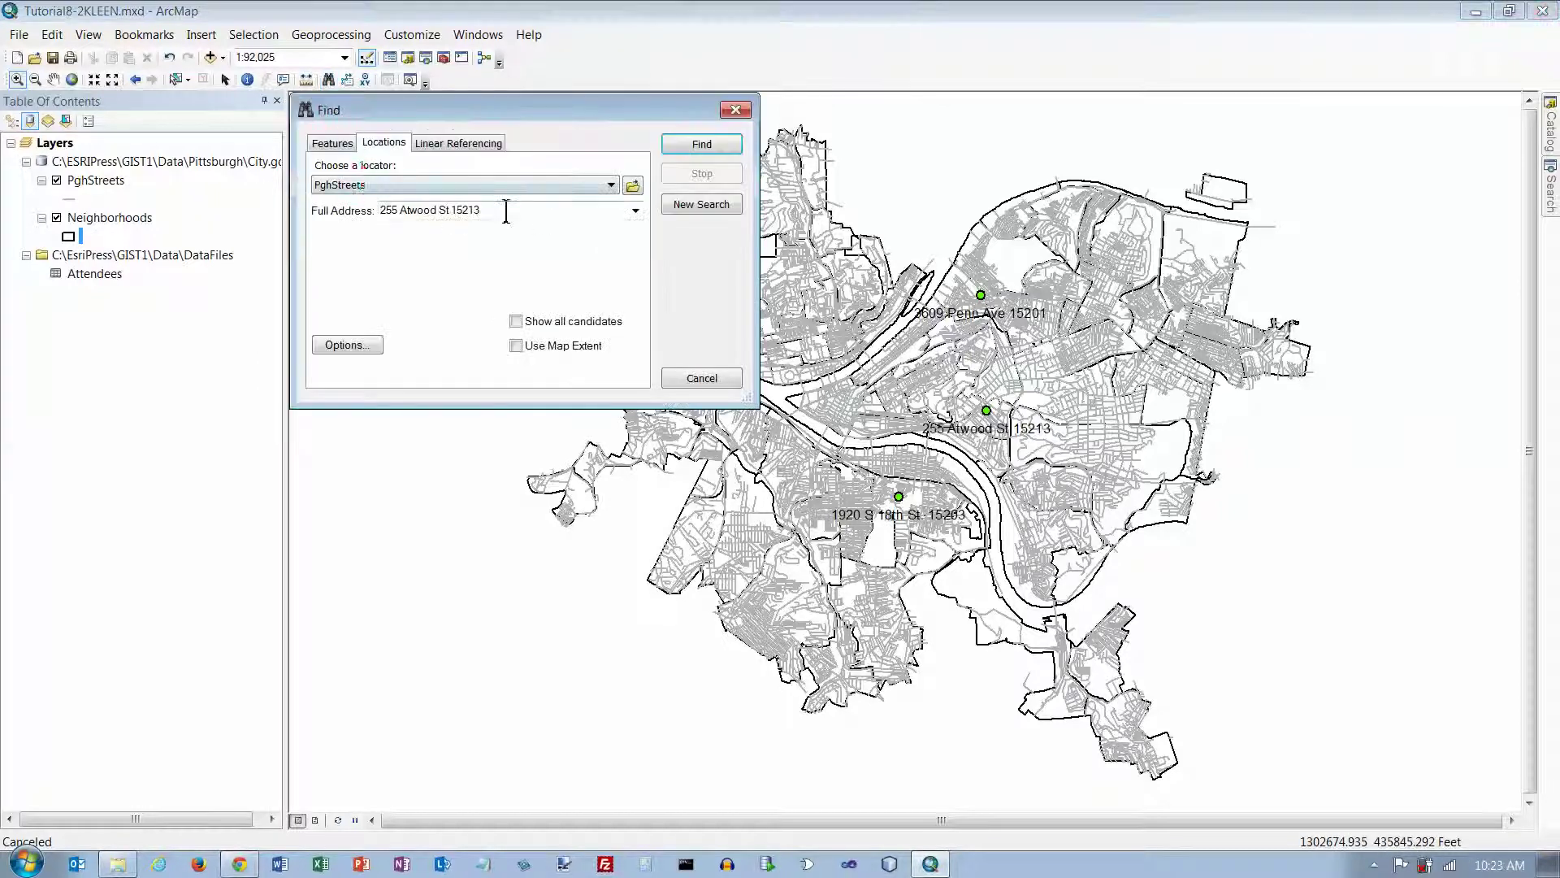
double_click(580, 212)
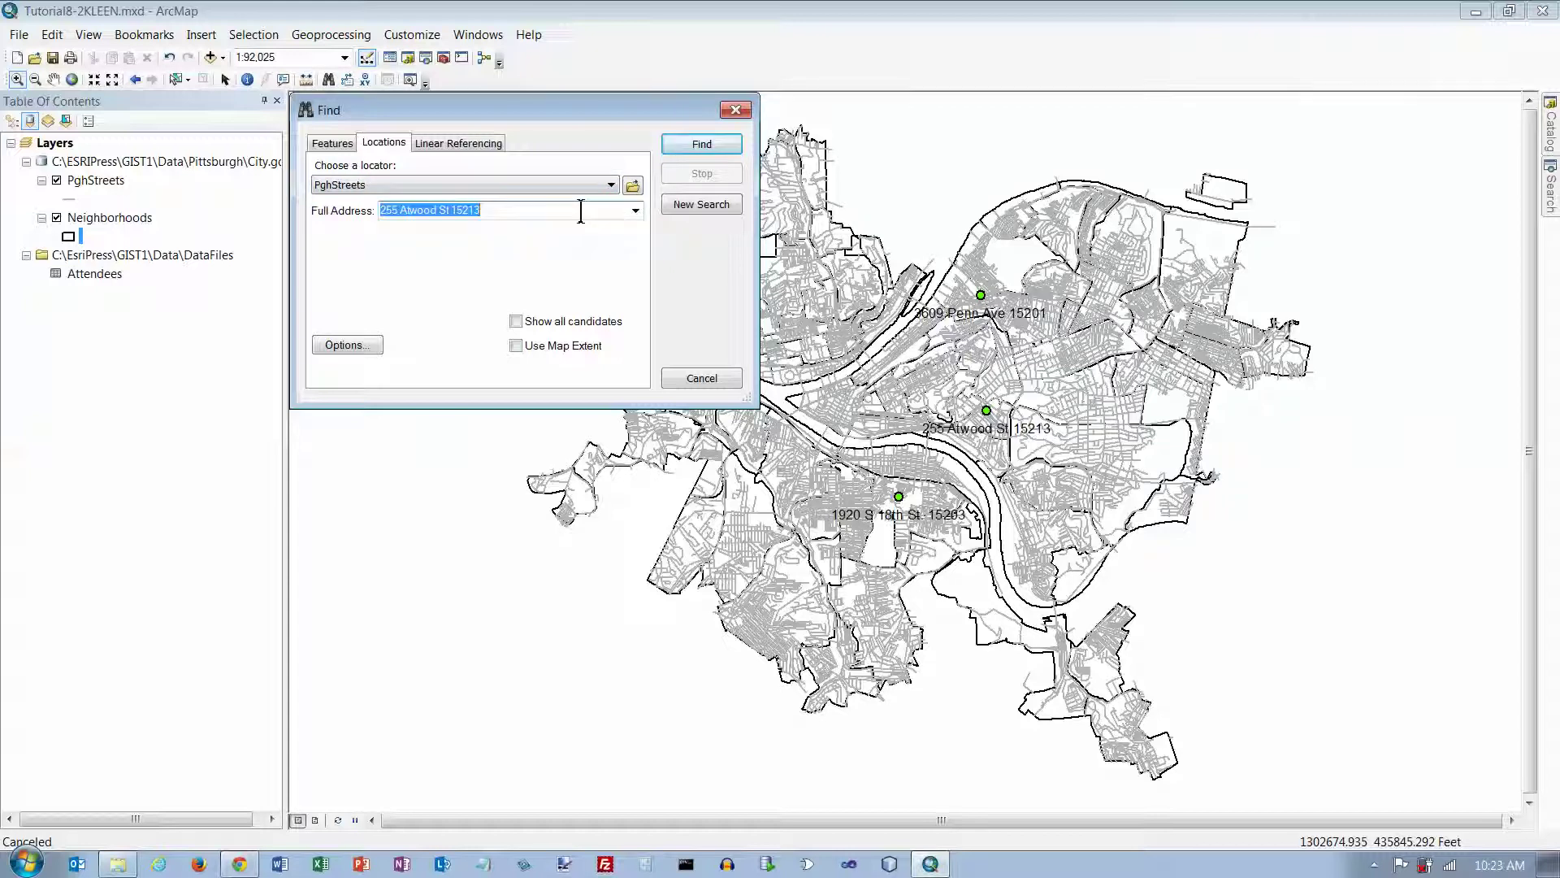
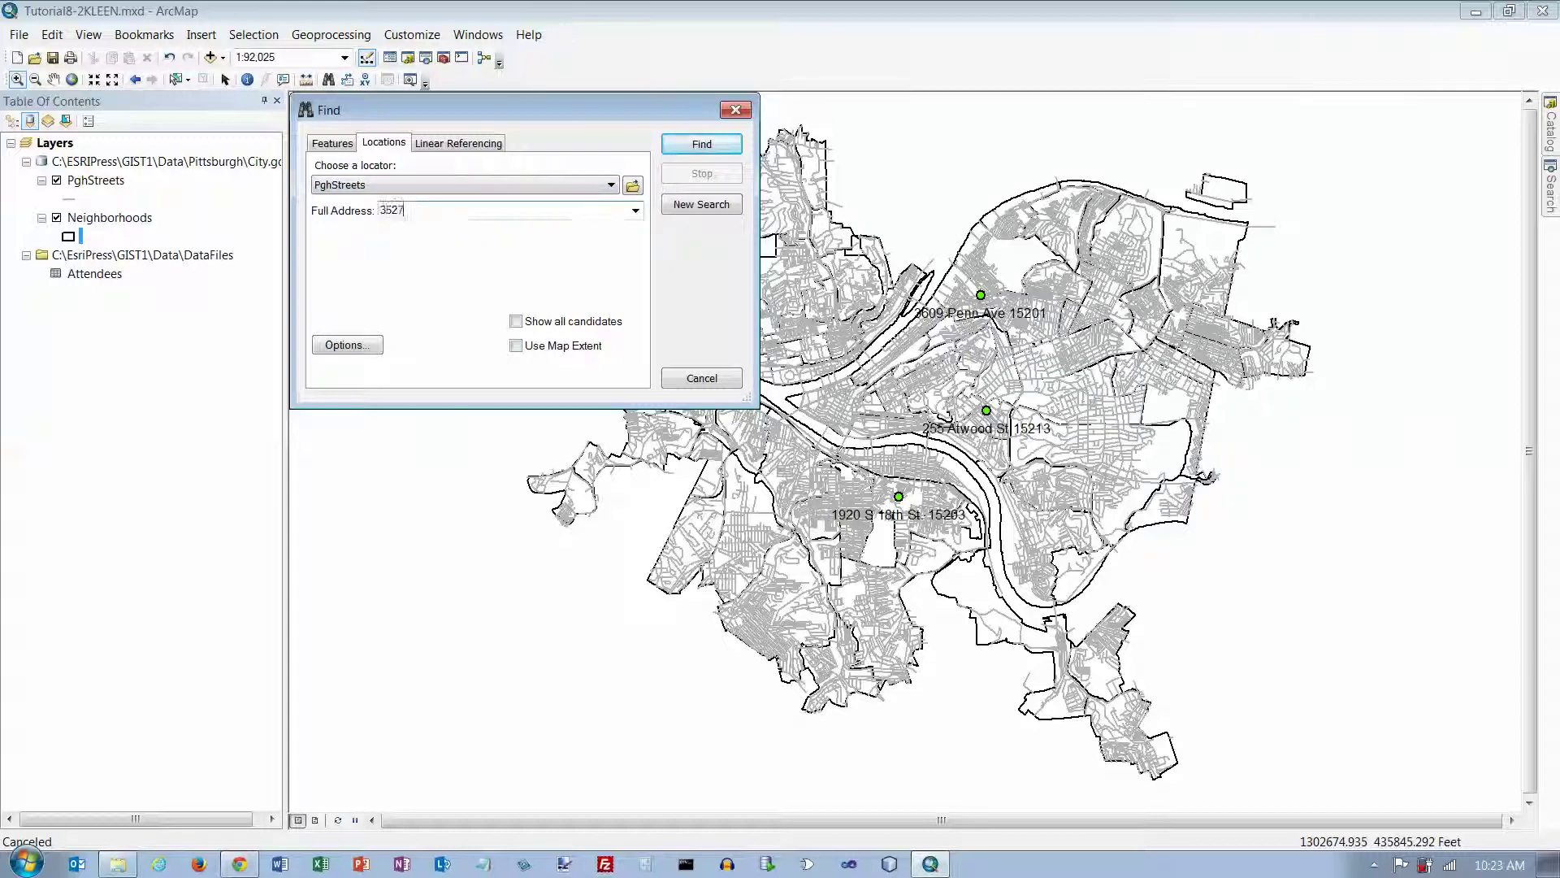
click(700, 146)
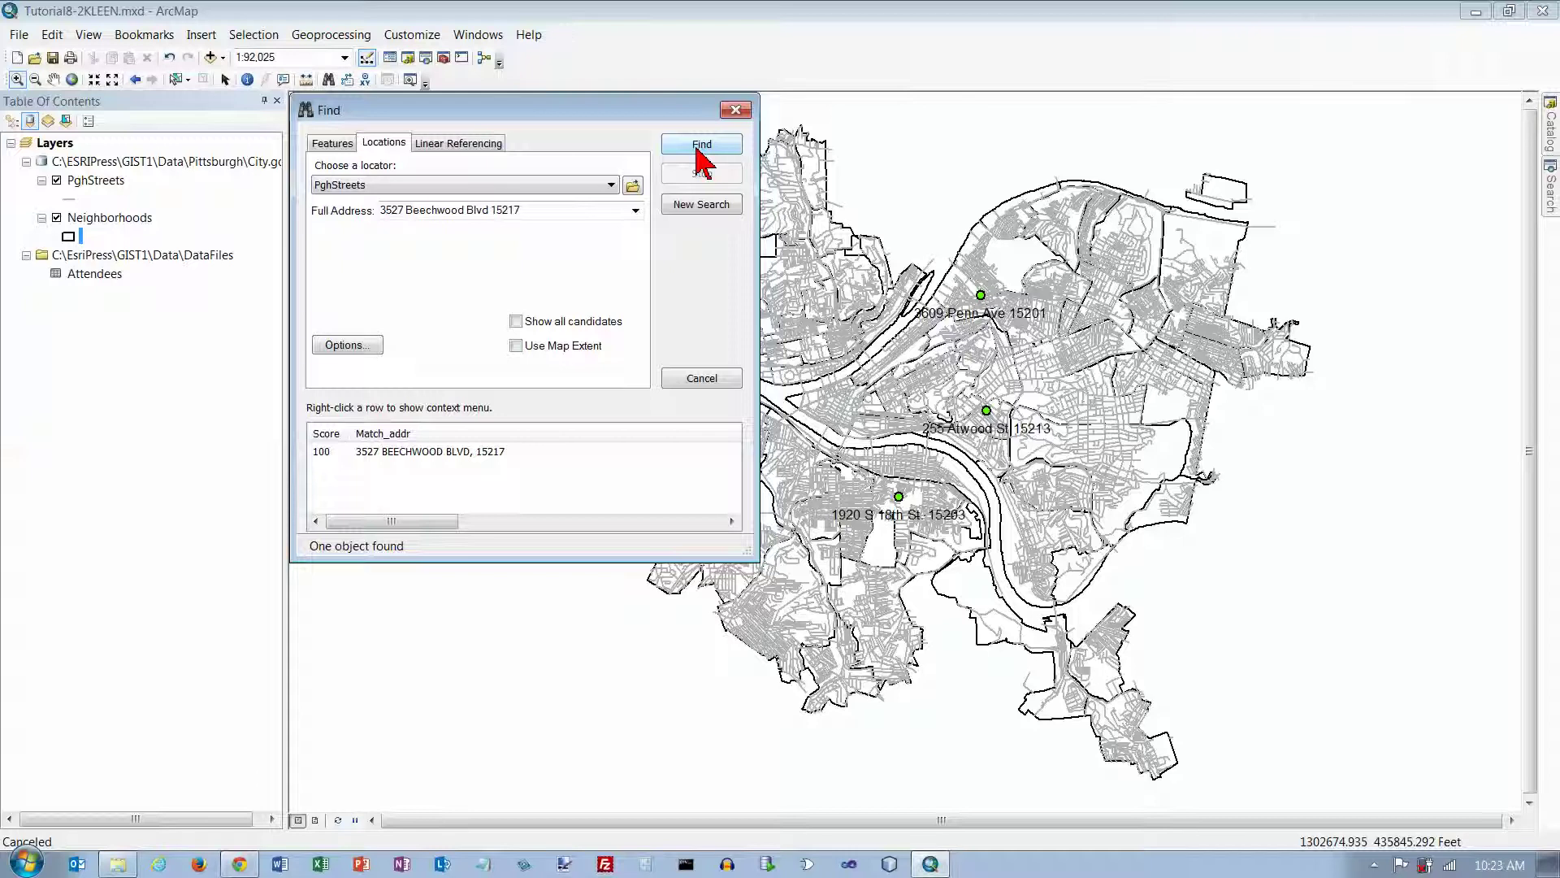
right_click(480, 453)
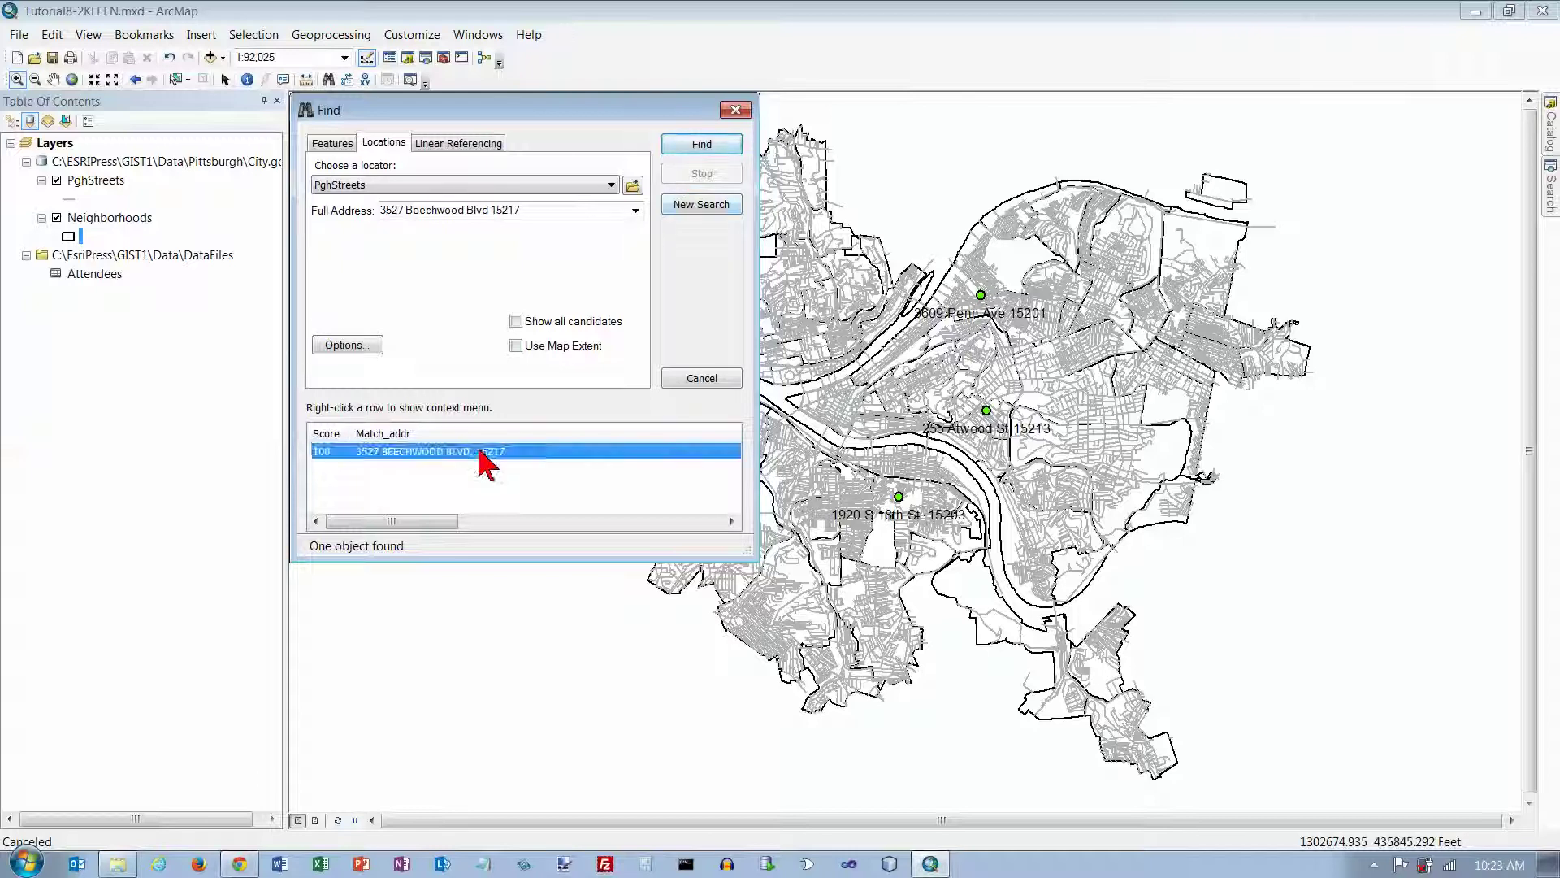
click(554, 563)
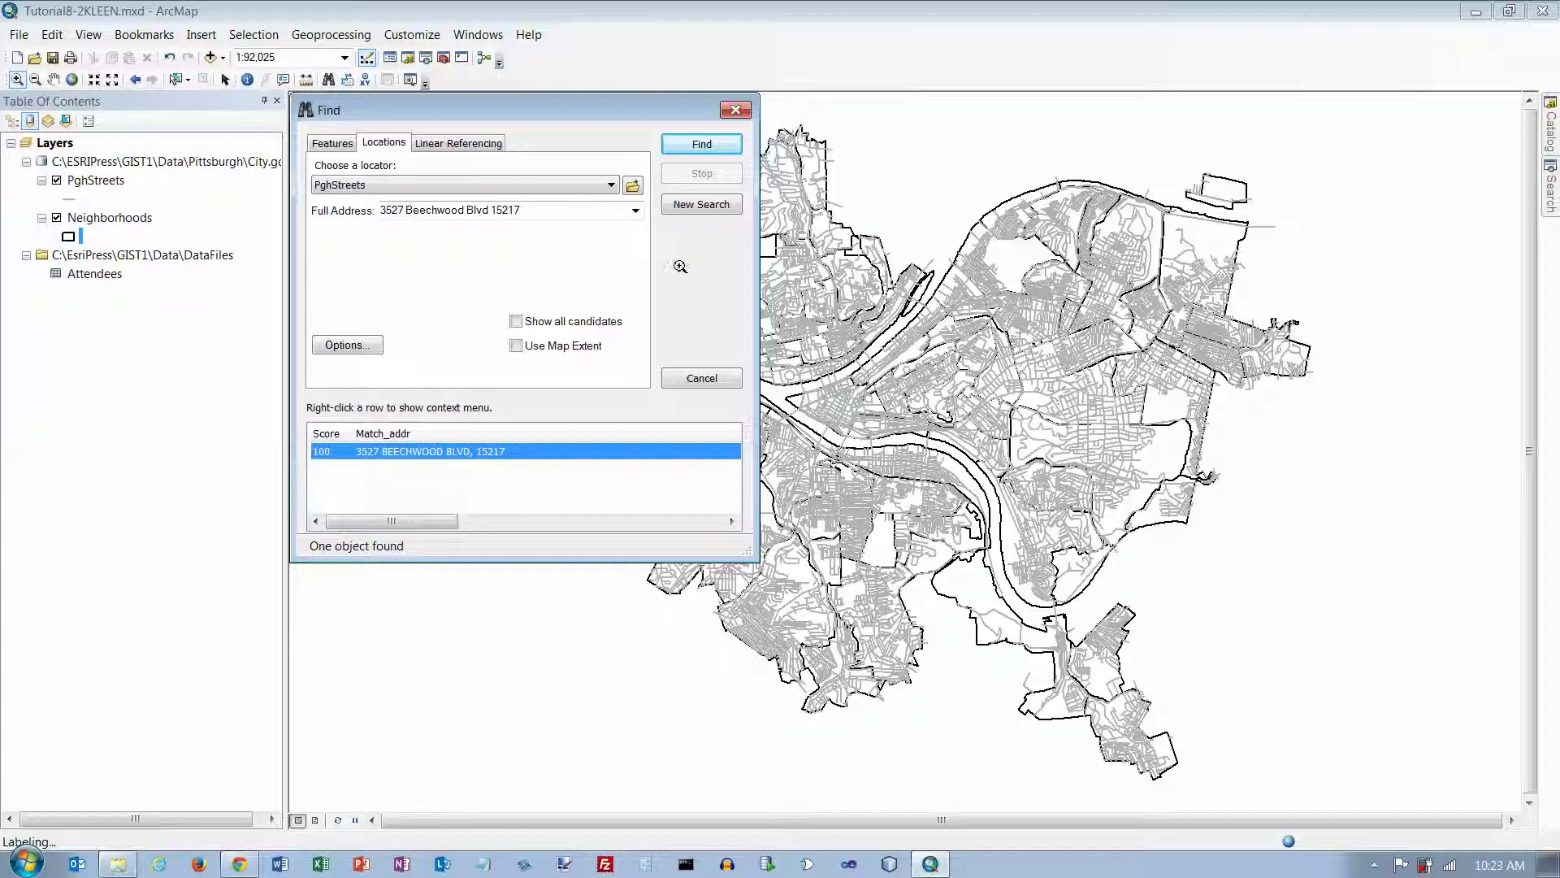
click(737, 111)
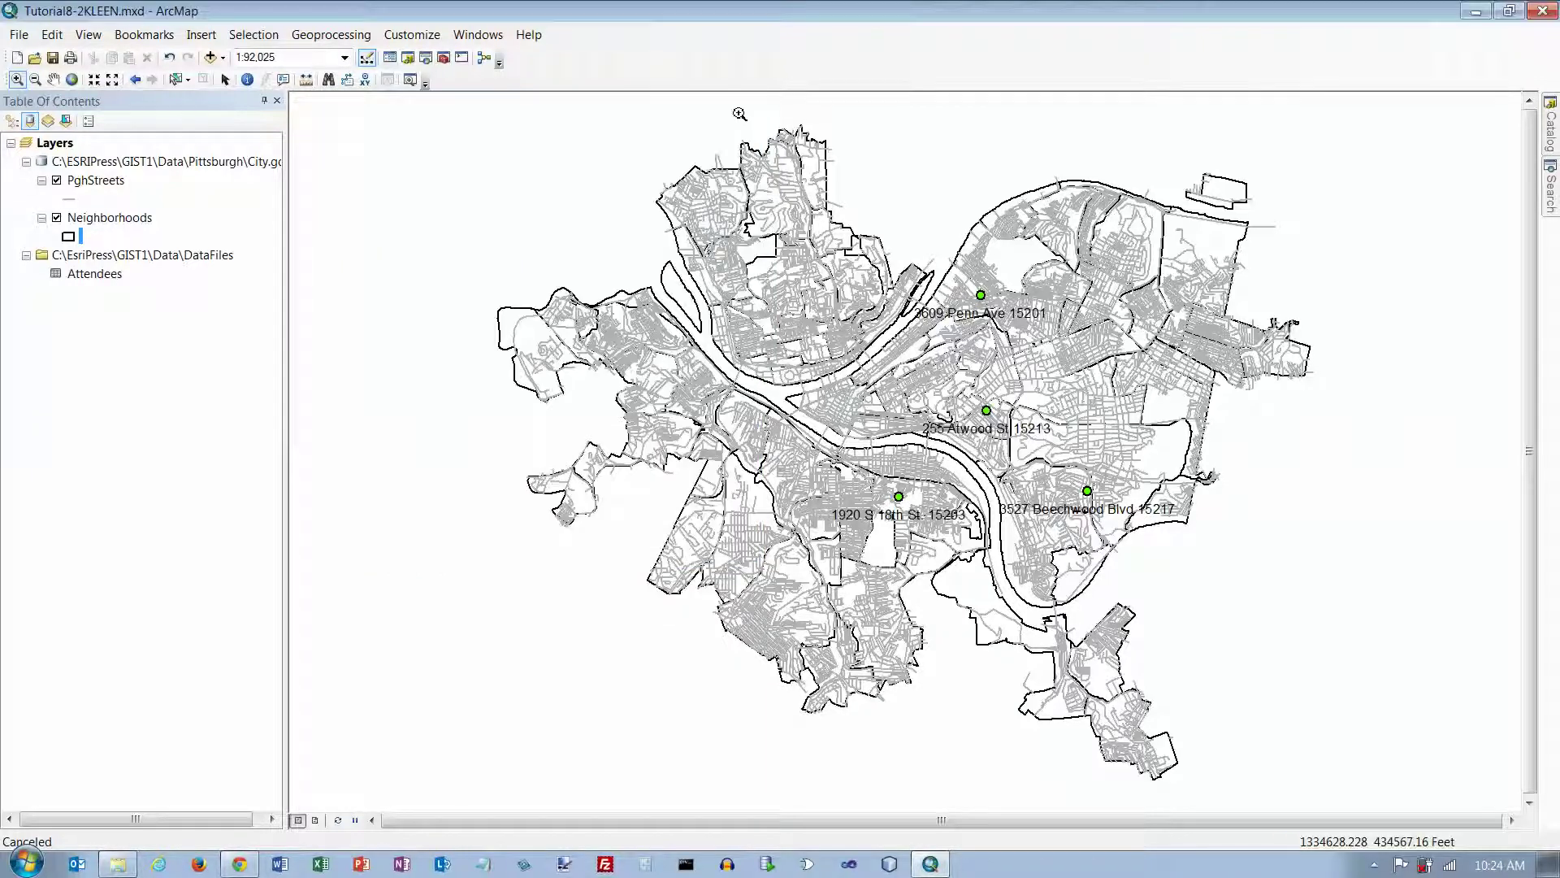